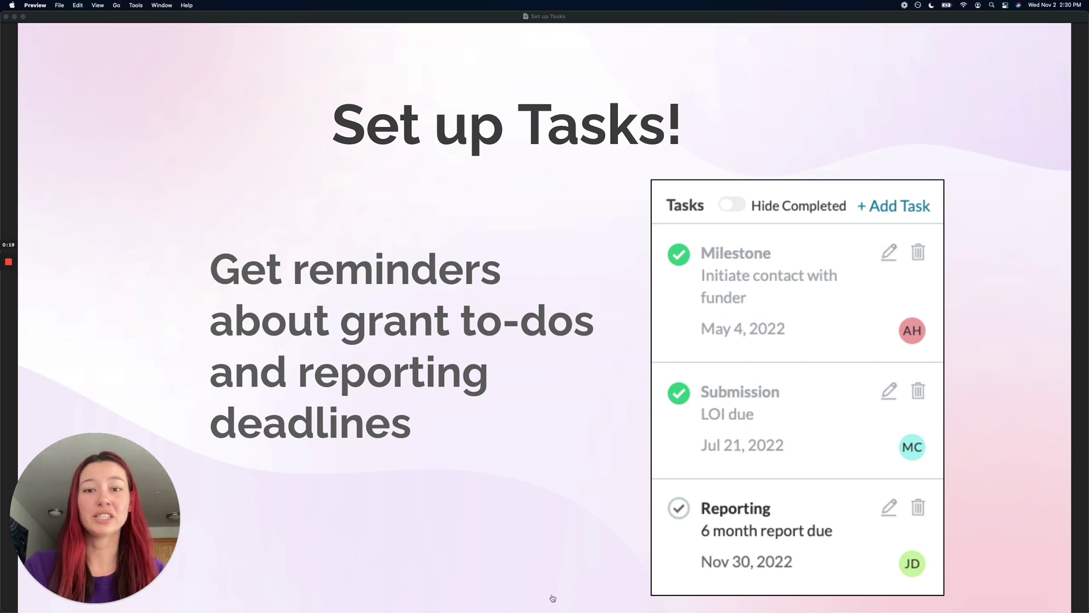
# Switch from the Preview slide to the Instrumentl Master Tracker in Chrome.
pyautogui.press('super+Tab')
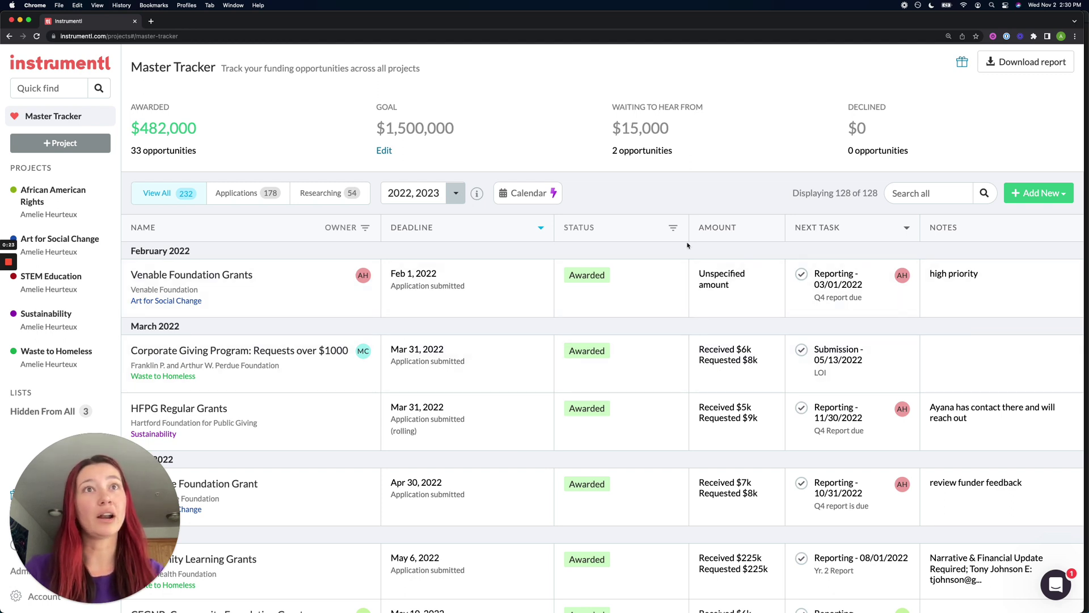
# Filter the Status column to Planned, leaving 34 of 128 opportunities listed.
pyautogui.click(675, 229)
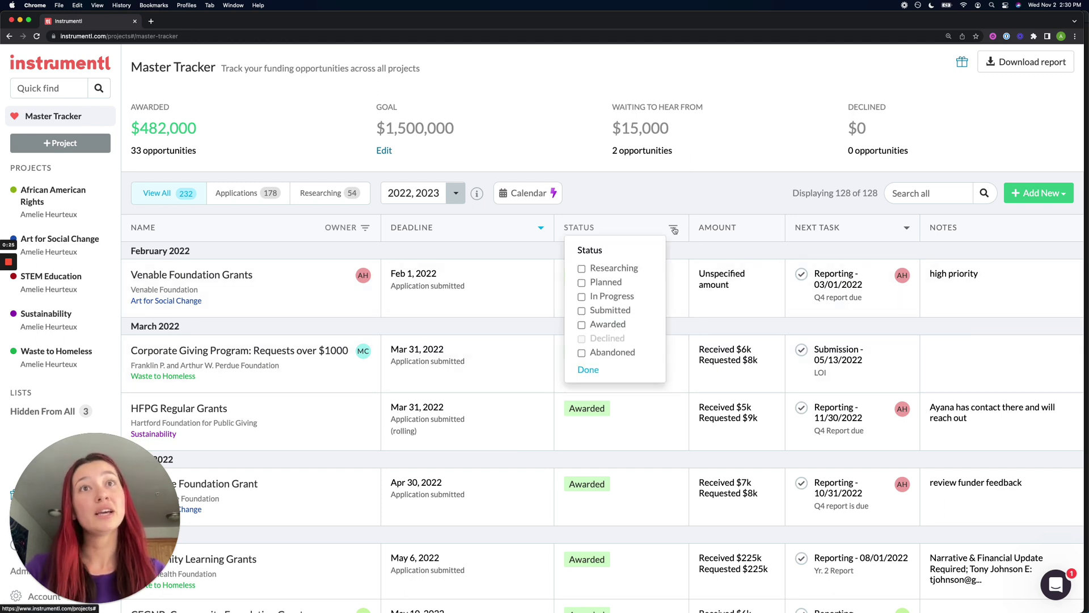
pyautogui.click(615, 286)
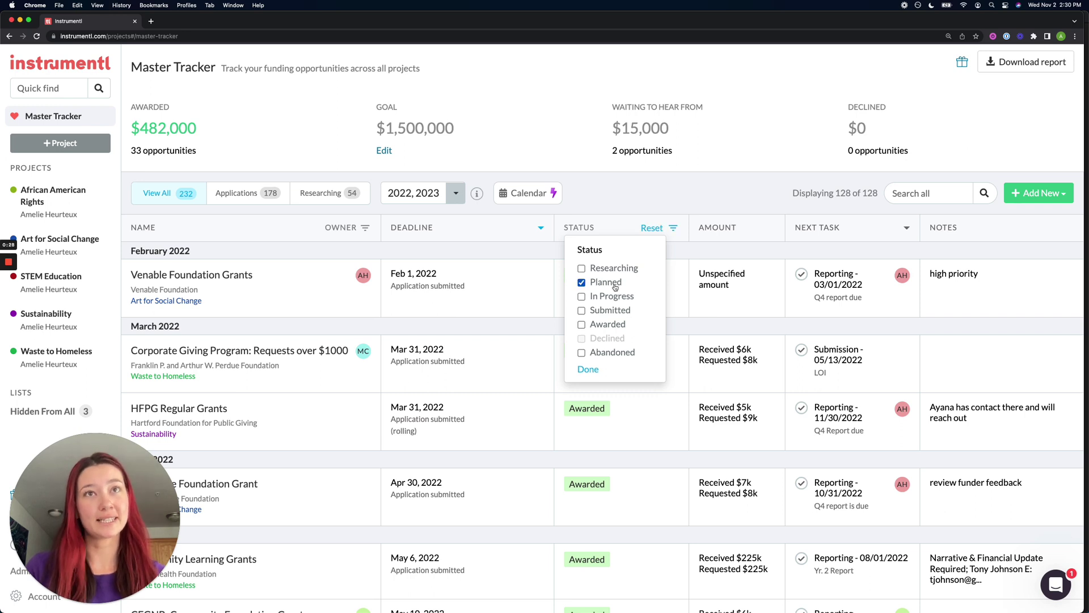
pyautogui.click(588, 372)
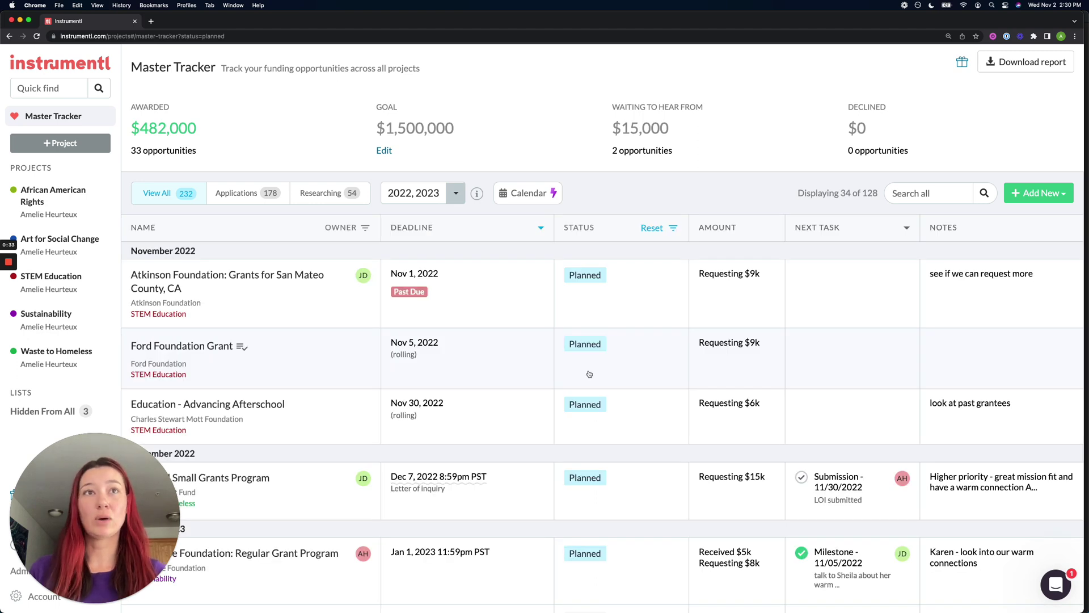
# Open the Atkinson Foundation San Mateo County grant and start a new Milestone task.
pyautogui.click(588, 313)
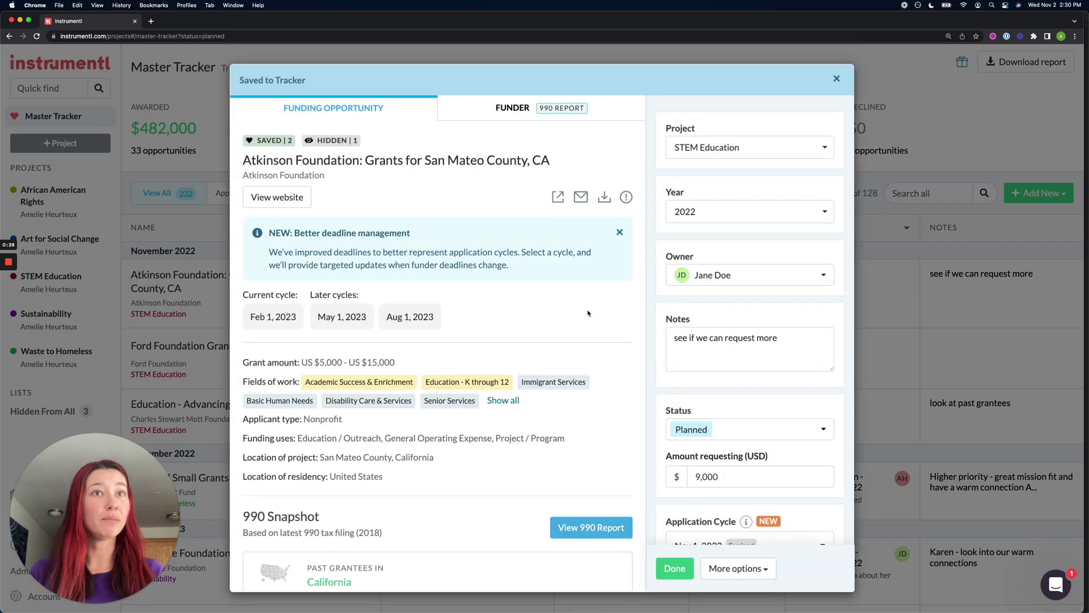
pyautogui.scroll(-5, 736, 384)
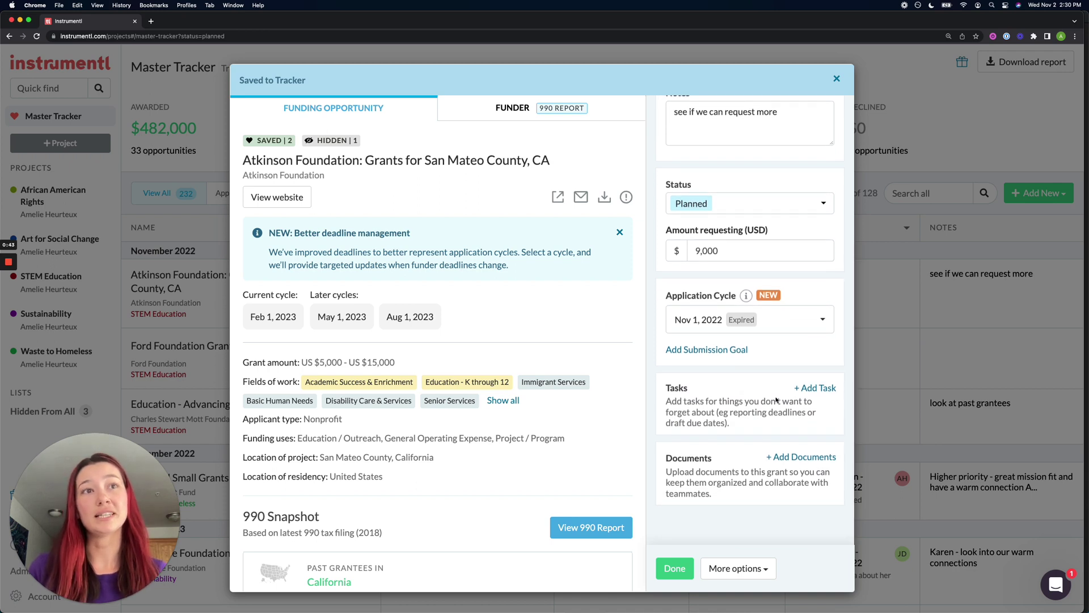
pyautogui.click(823, 391)
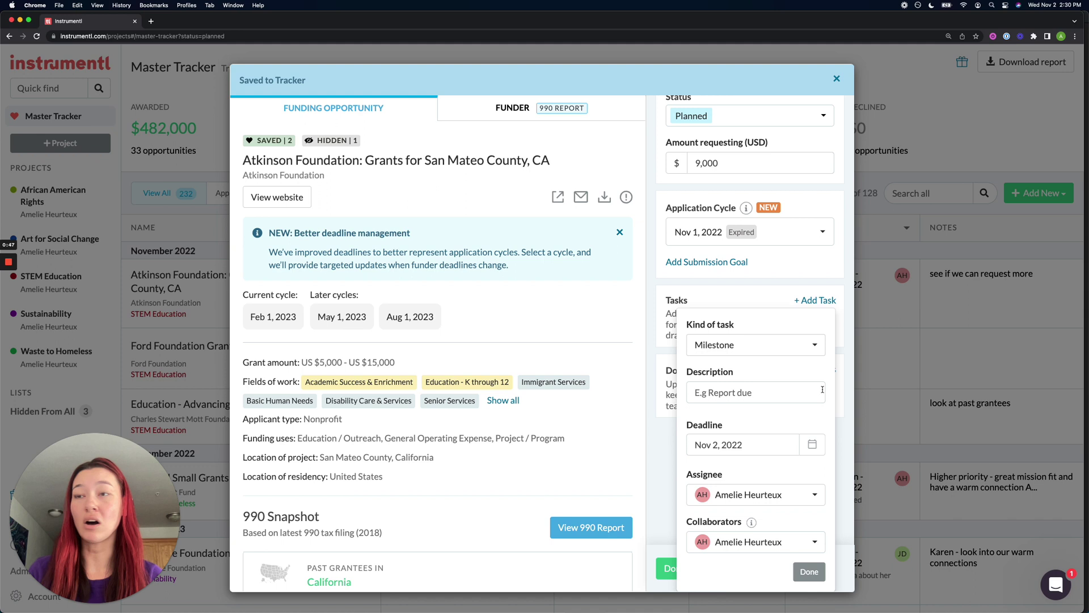
pyautogui.click(810, 353)
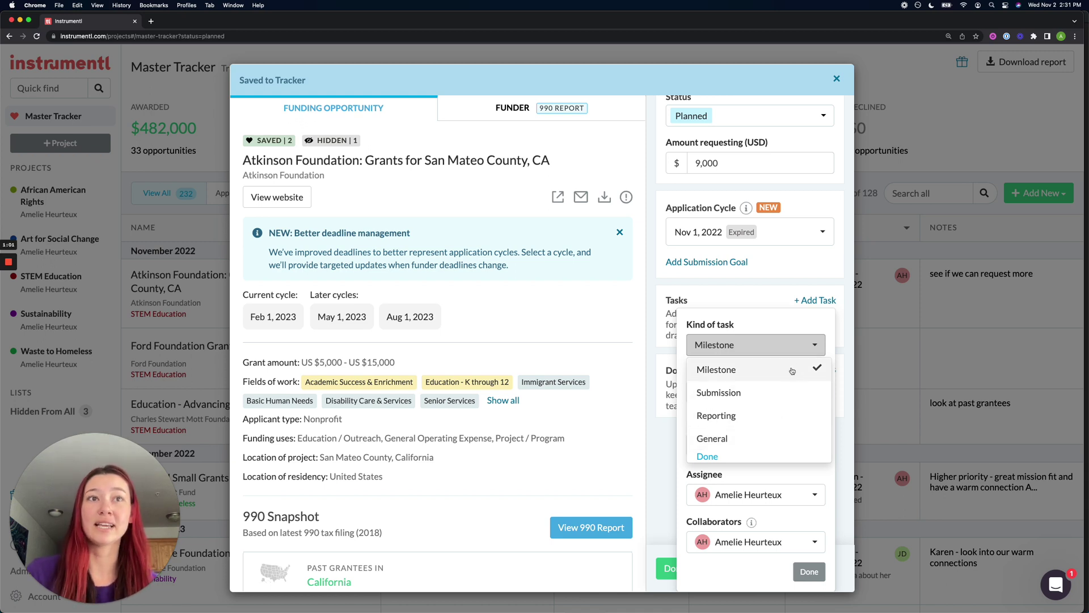
# Describe the milestone as 'initiate contact with funder', due Nov 5, 2022, assigned to another teammate.
pyautogui.click(793, 371)
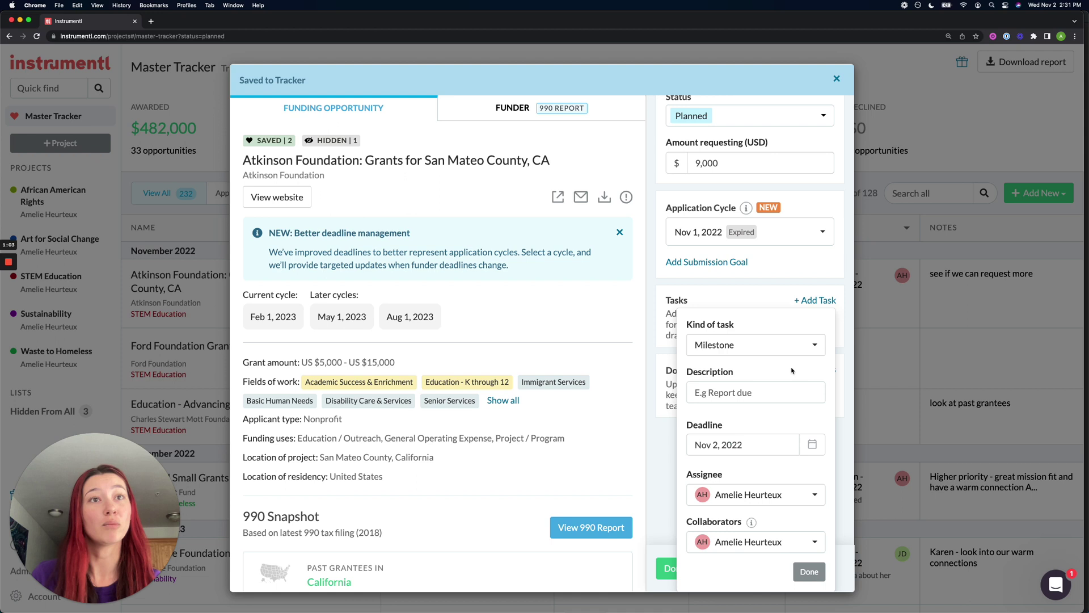
pyautogui.click(783, 391)
pyautogui.write('init')
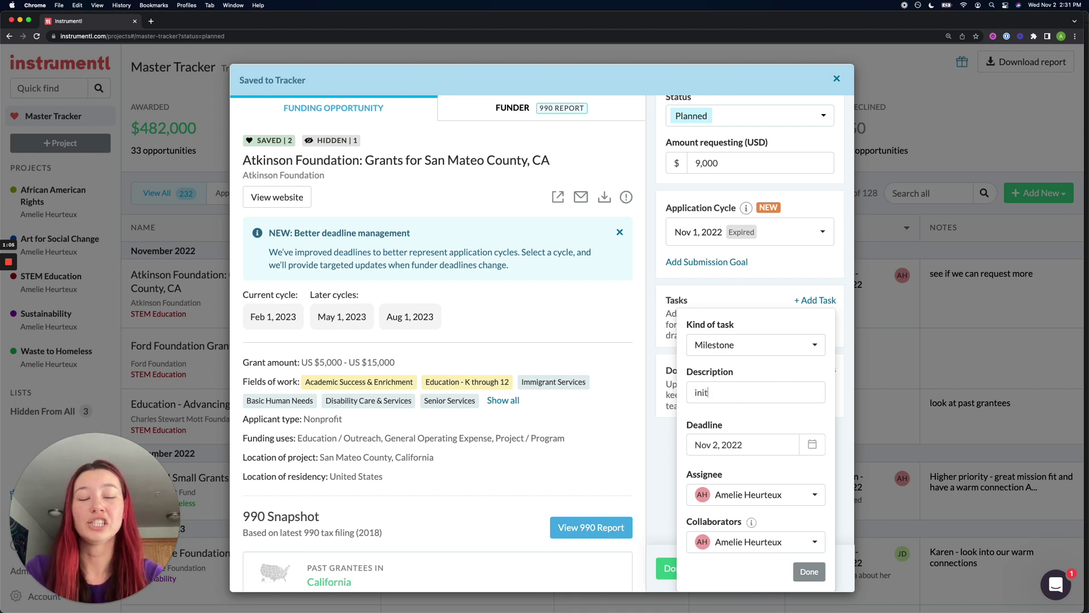
pyautogui.write('iate contact ')
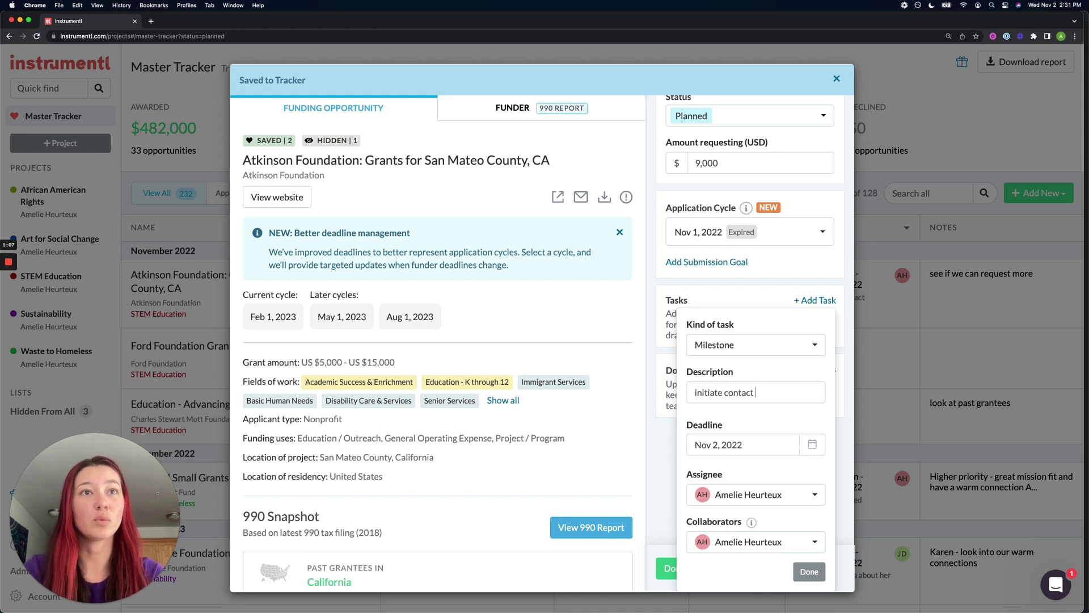
pyautogui.write('with funder')
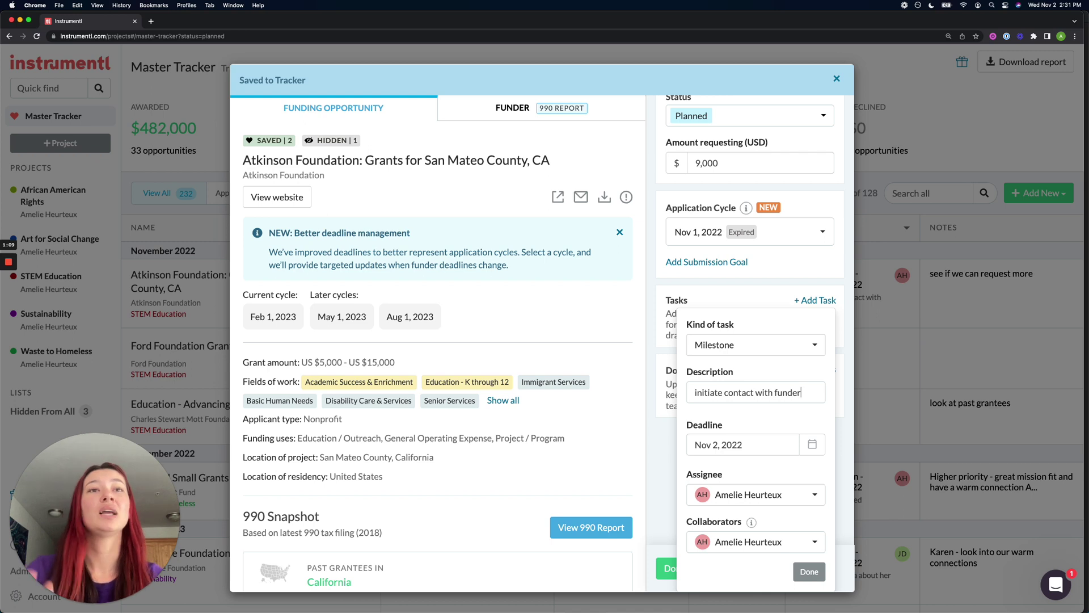
pyautogui.click(774, 442)
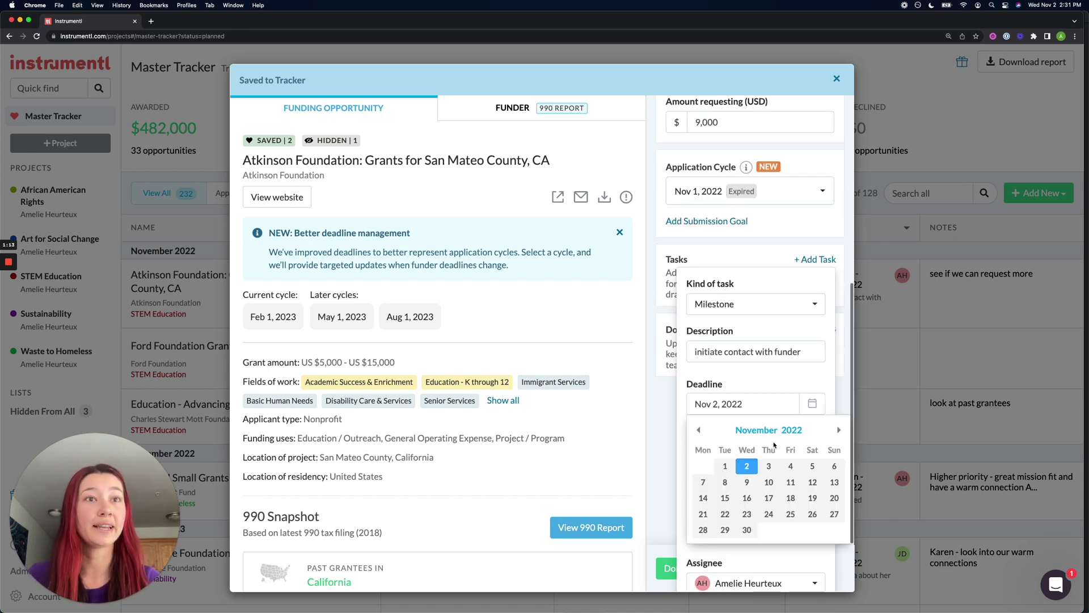
pyautogui.click(812, 466)
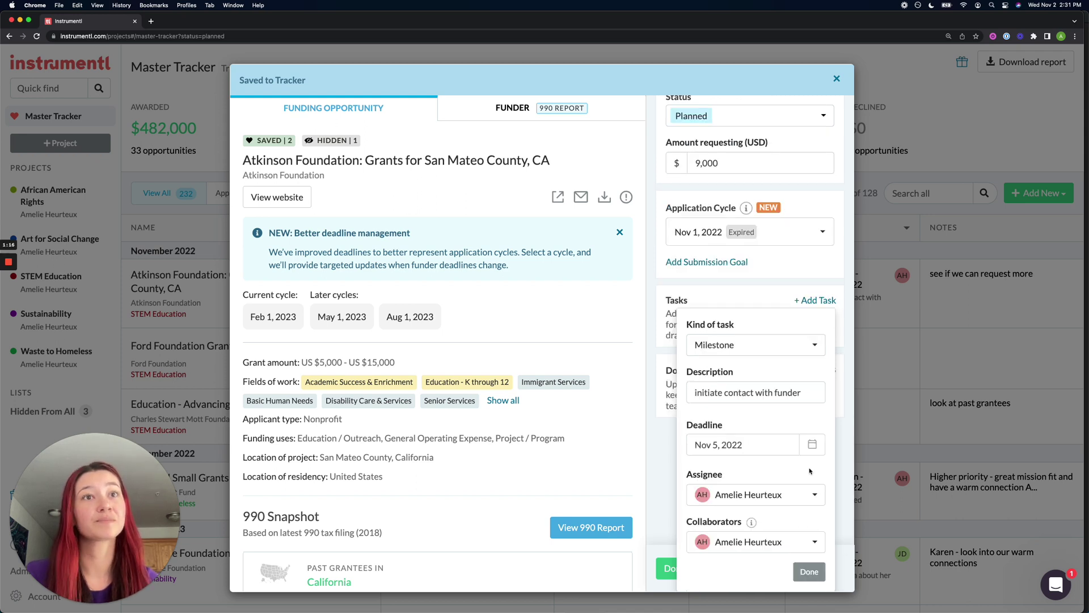
pyautogui.click(803, 498)
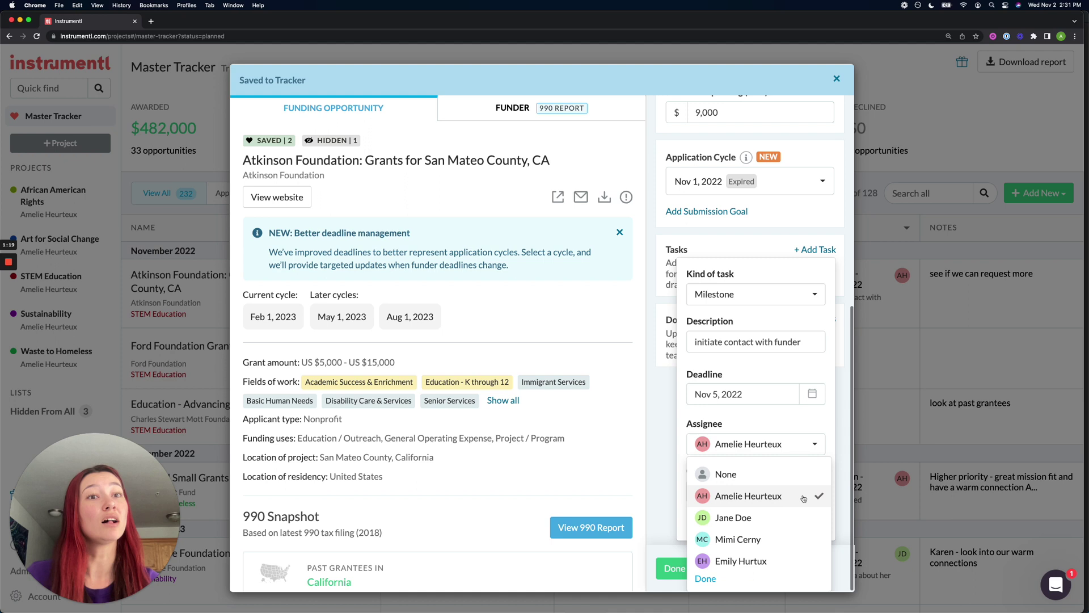
pyautogui.click(738, 545)
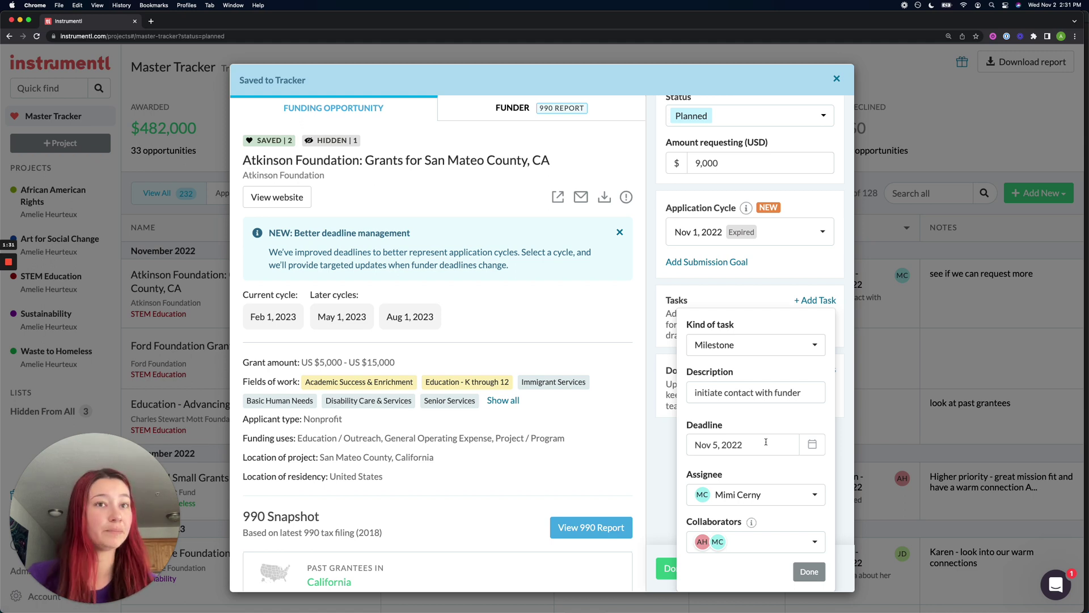
# Check an additional teammate in the Collaborators list, giving the milestone three collaborators.
pyautogui.click(785, 542)
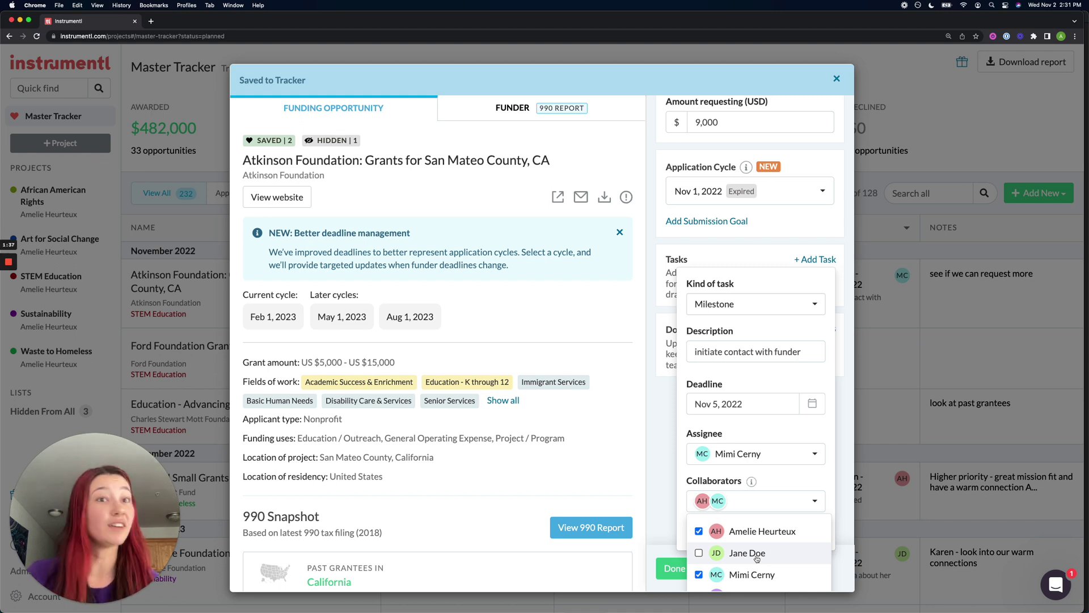
pyautogui.click(756, 559)
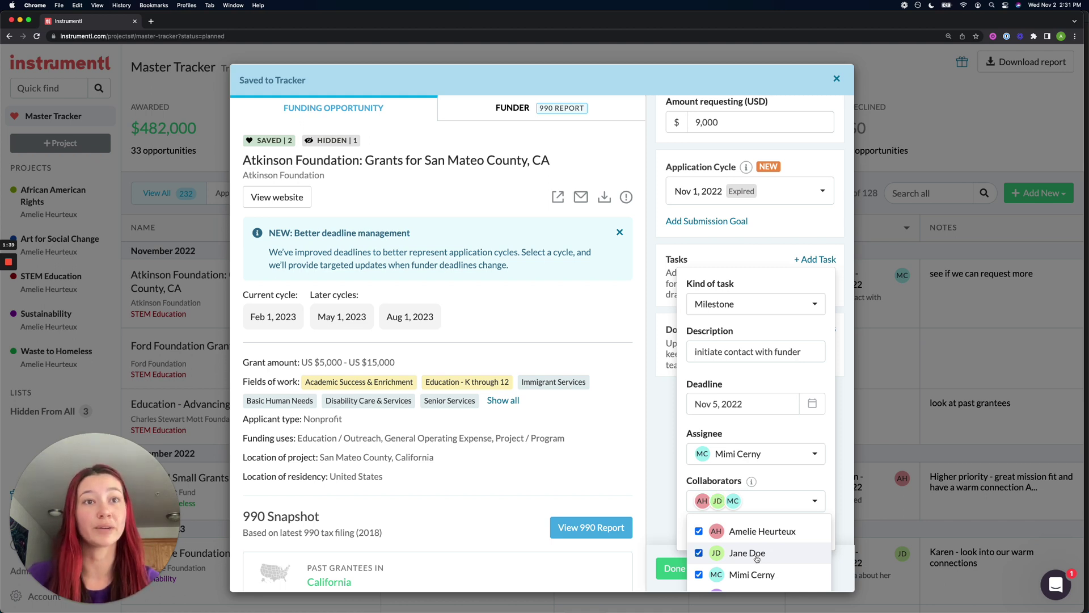
pyautogui.click(752, 486)
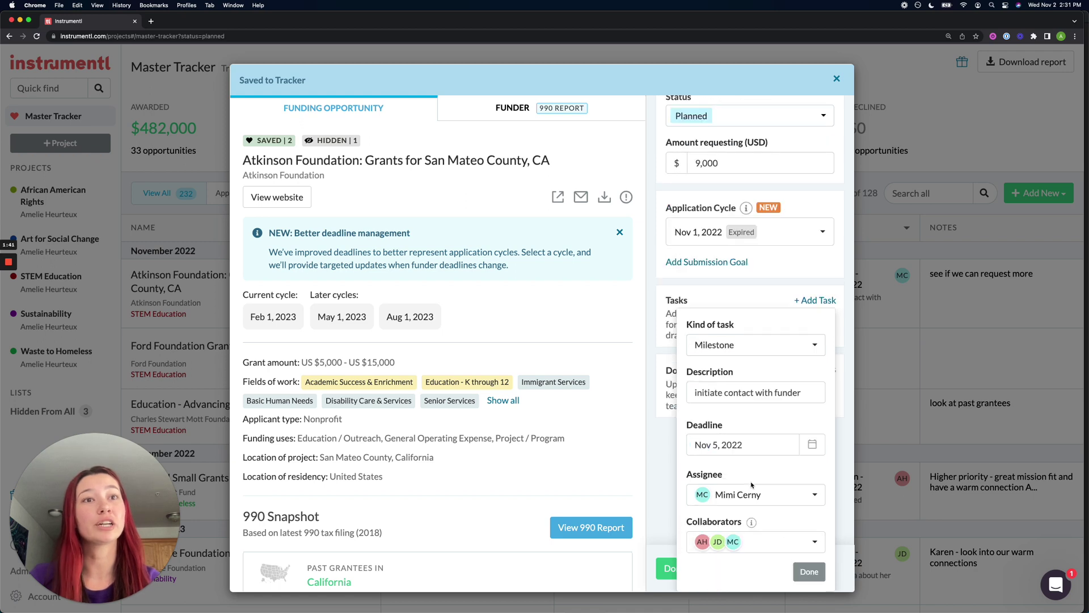
pyautogui.moveTo(753, 523)
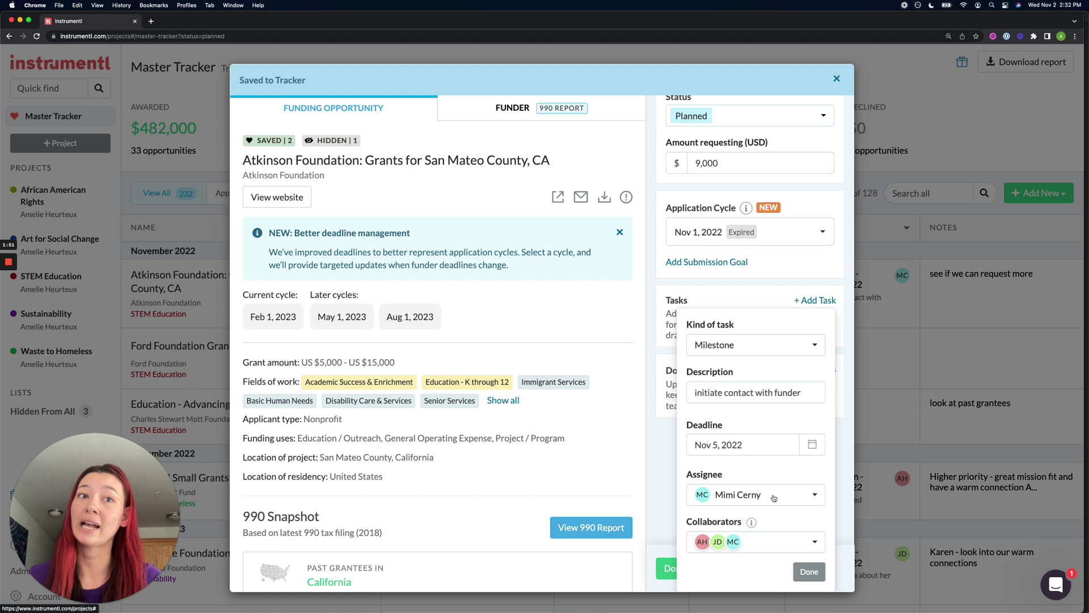
pyautogui.click(773, 542)
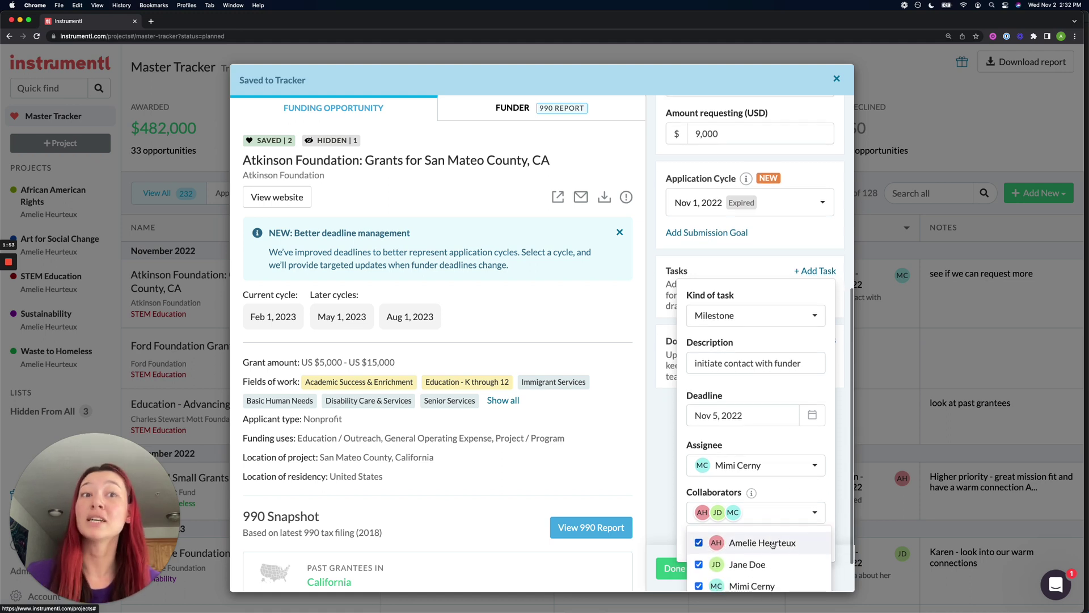
pyautogui.click(781, 479)
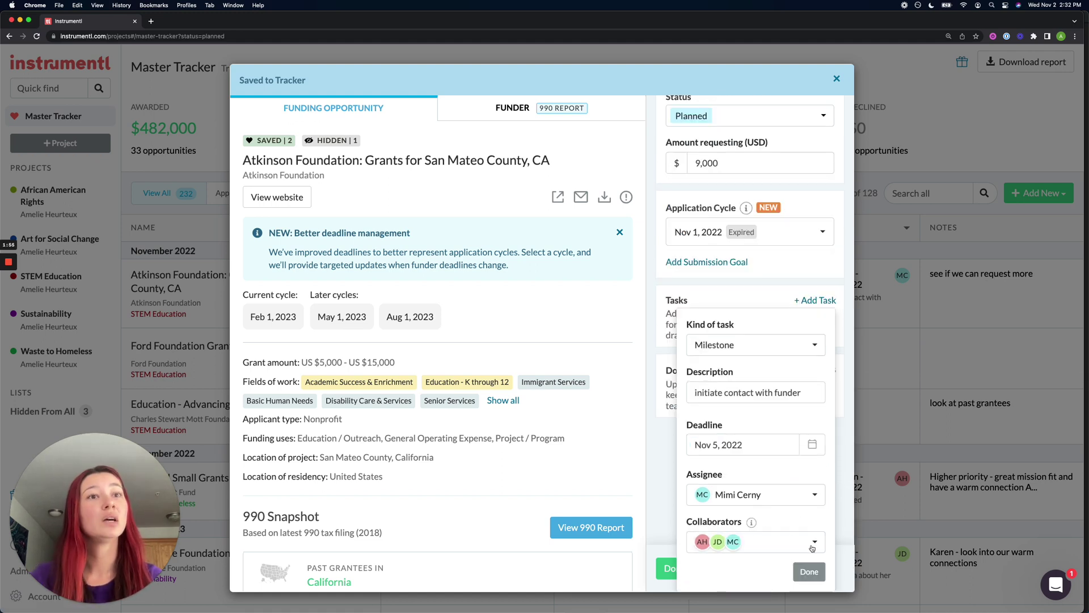
# Save the Nov 5 milestone, mark it completed, and toggle Hide Completed on then off.
pyautogui.click(806, 571)
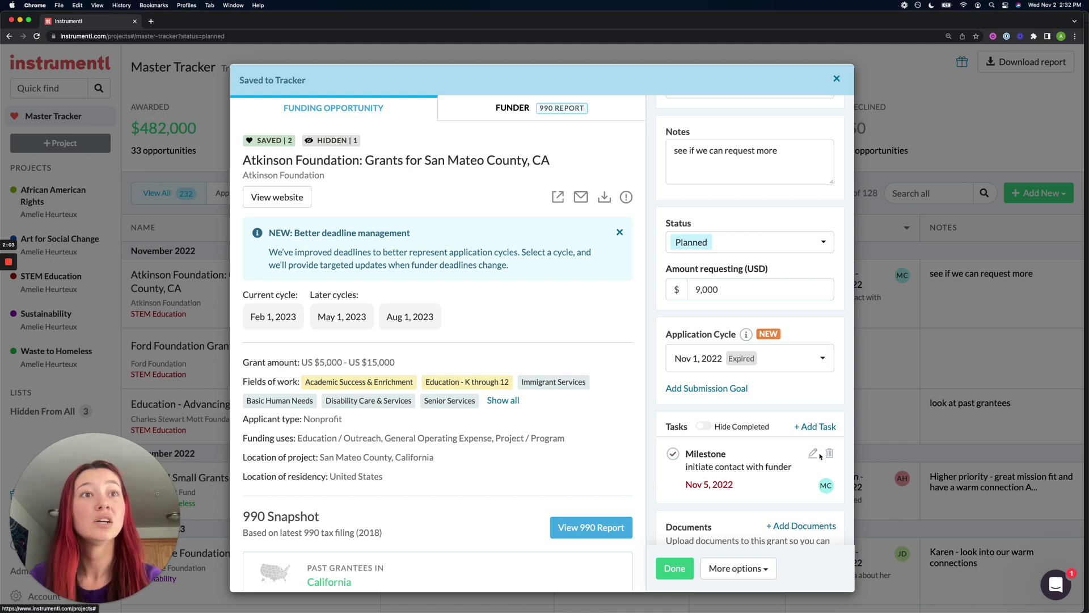
pyautogui.click(674, 455)
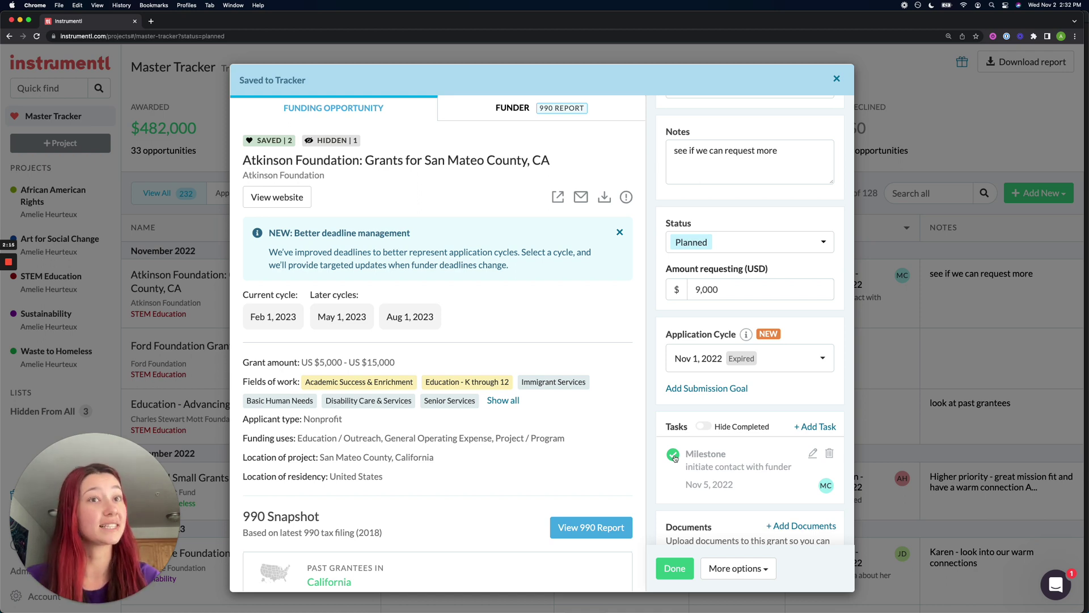
pyautogui.click(706, 427)
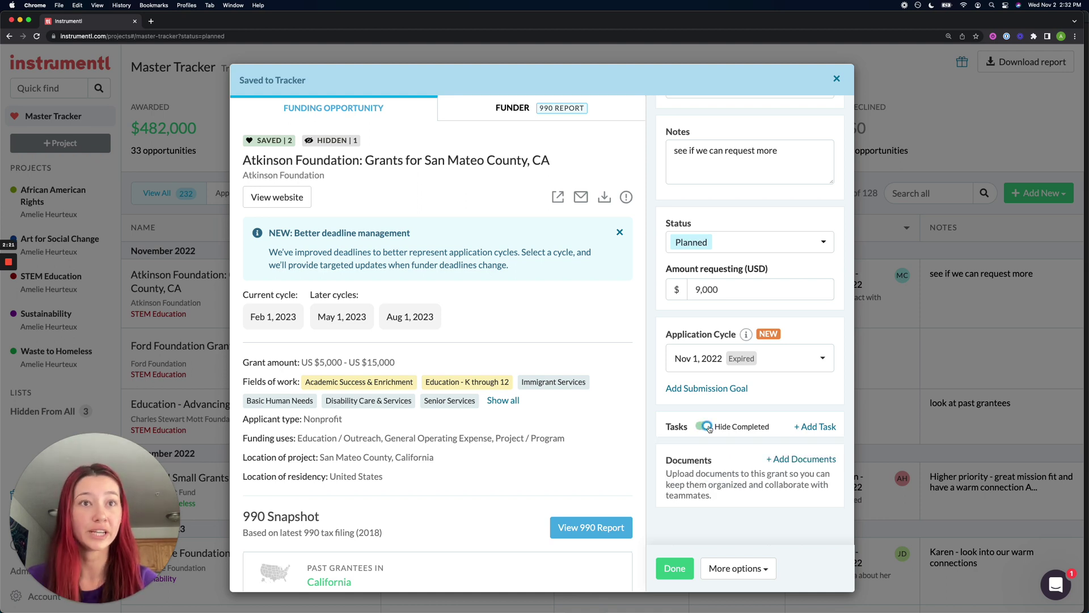
pyautogui.click(707, 426)
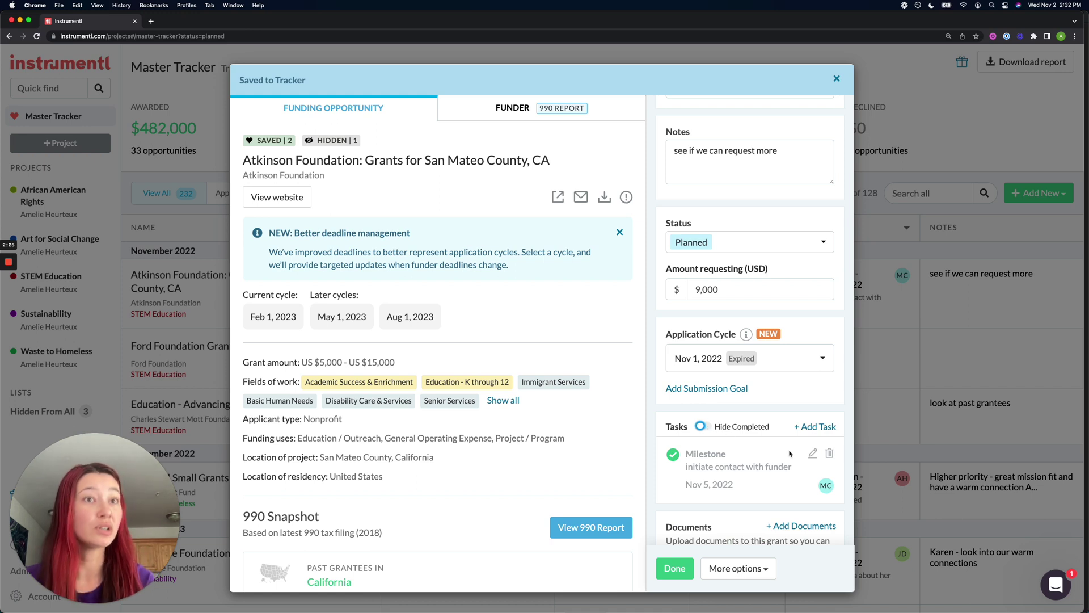
# Draft a new task, first 'get board approval to apply', then a Submission task 'Submit our LOI'.
pyautogui.click(821, 426)
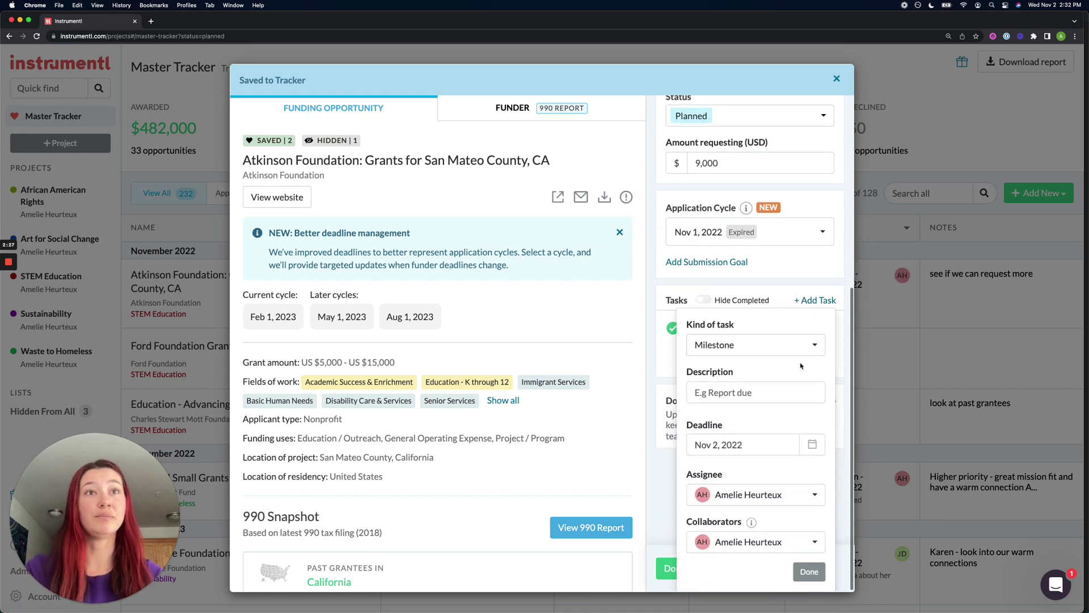
pyautogui.click(782, 384)
pyautogui.write('get boar')
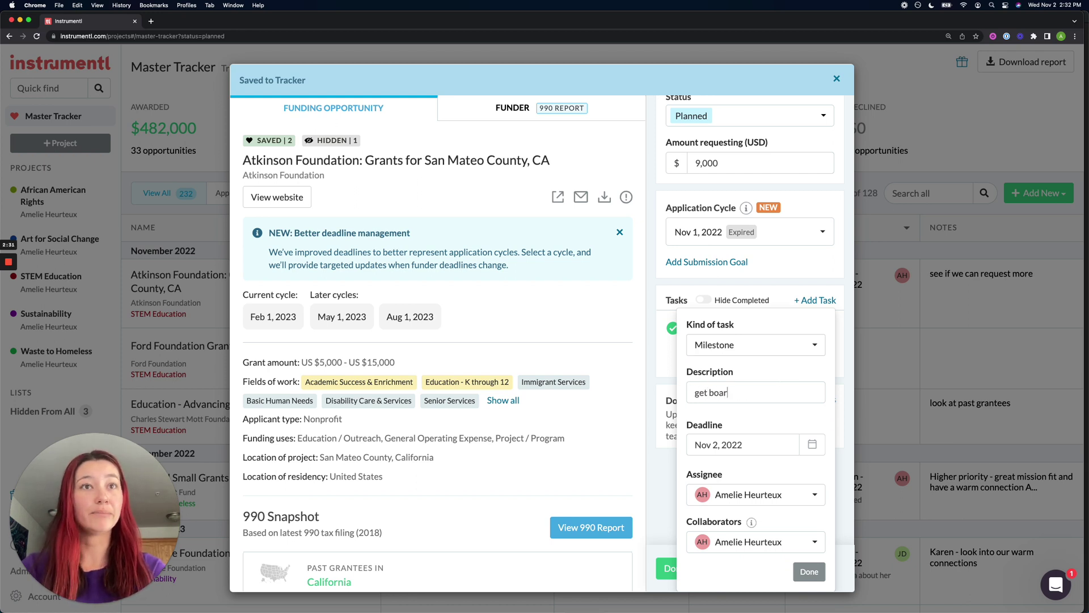
pyautogui.write('d approval to apply')
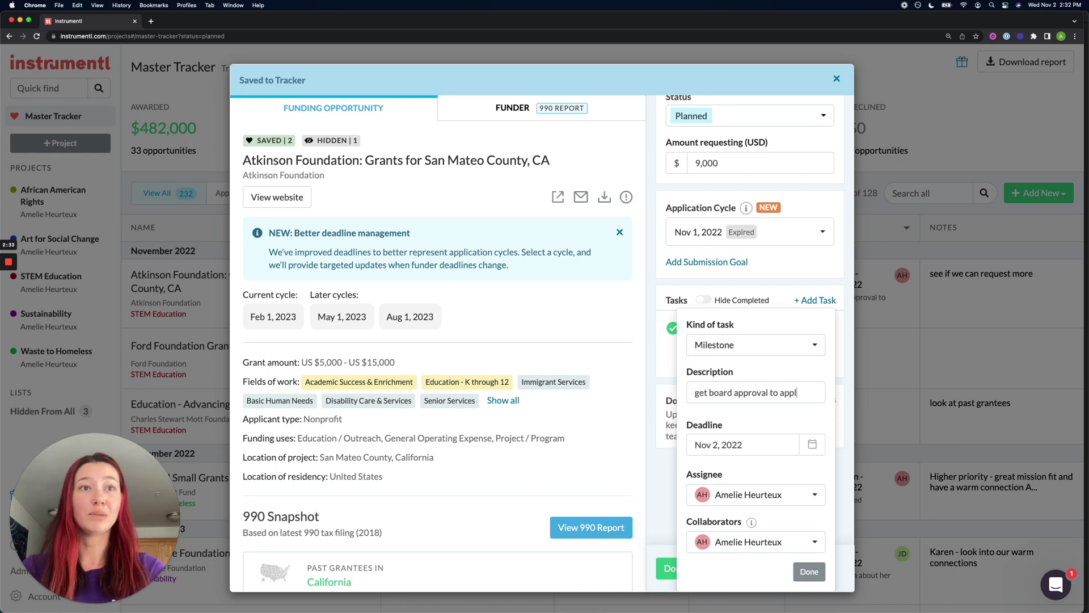
pyautogui.click(786, 352)
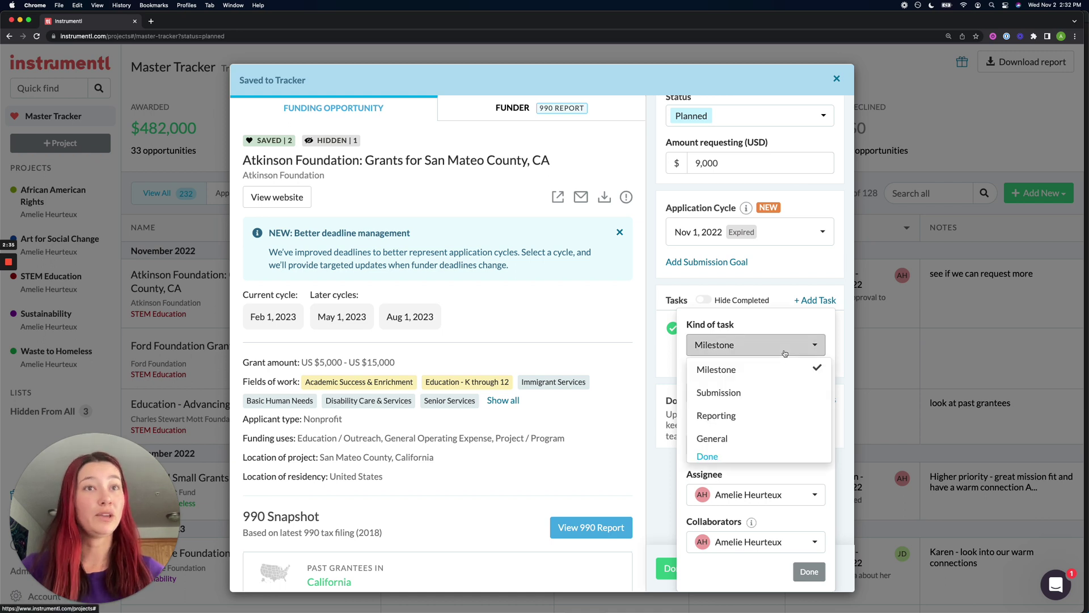
pyautogui.click(776, 391)
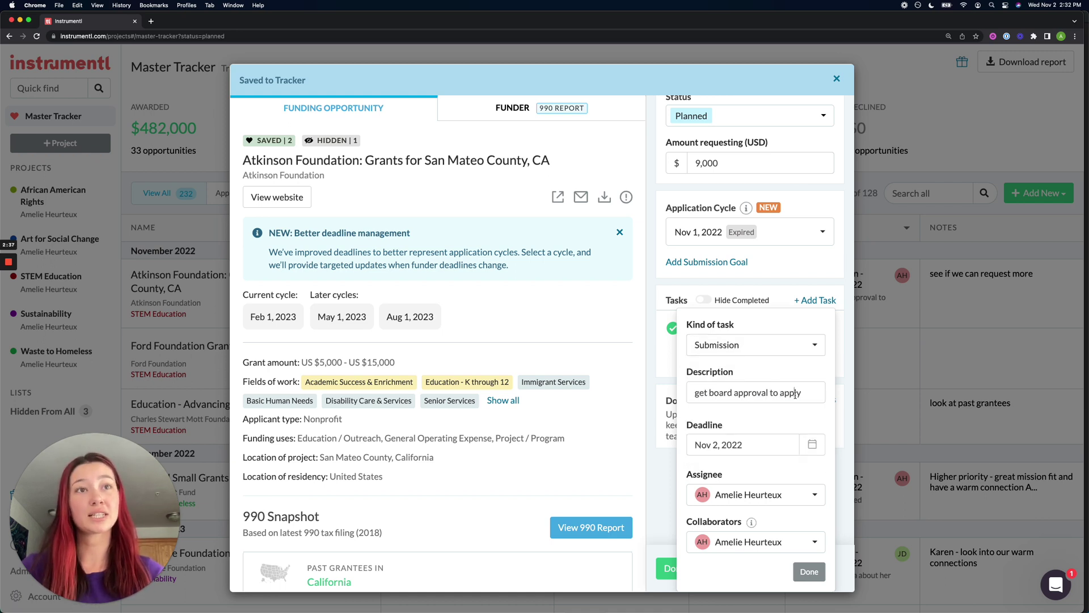
pyautogui.tripleClick(795, 393)
pyautogui.write('Submit o')
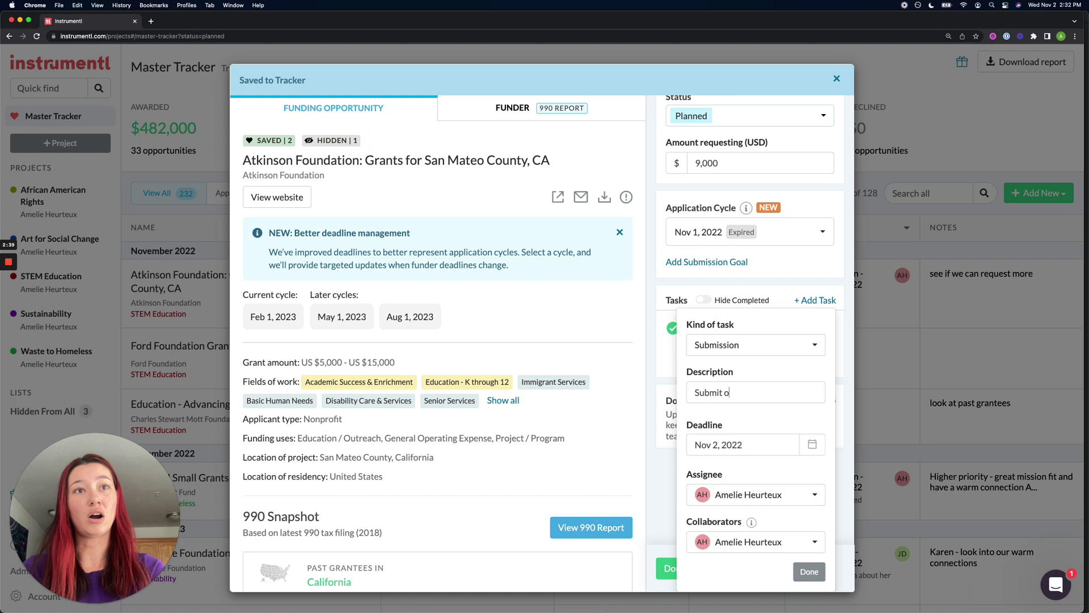
pyautogui.write('ur LOI')
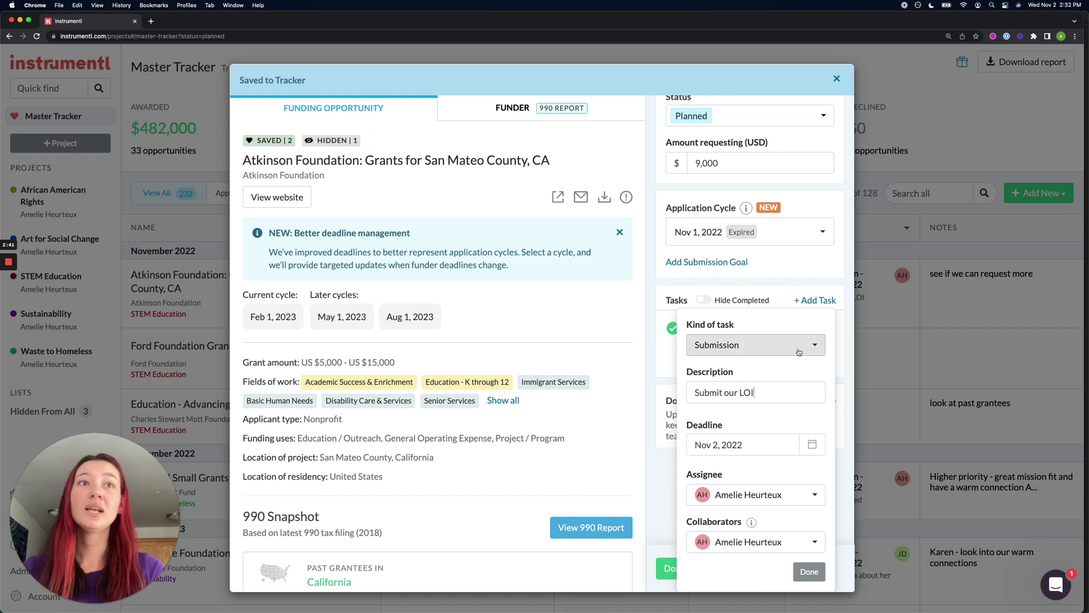
# Change it to a Reporting task '6 month report is due', due Nov 30, 2022, and save.
pyautogui.click(798, 352)
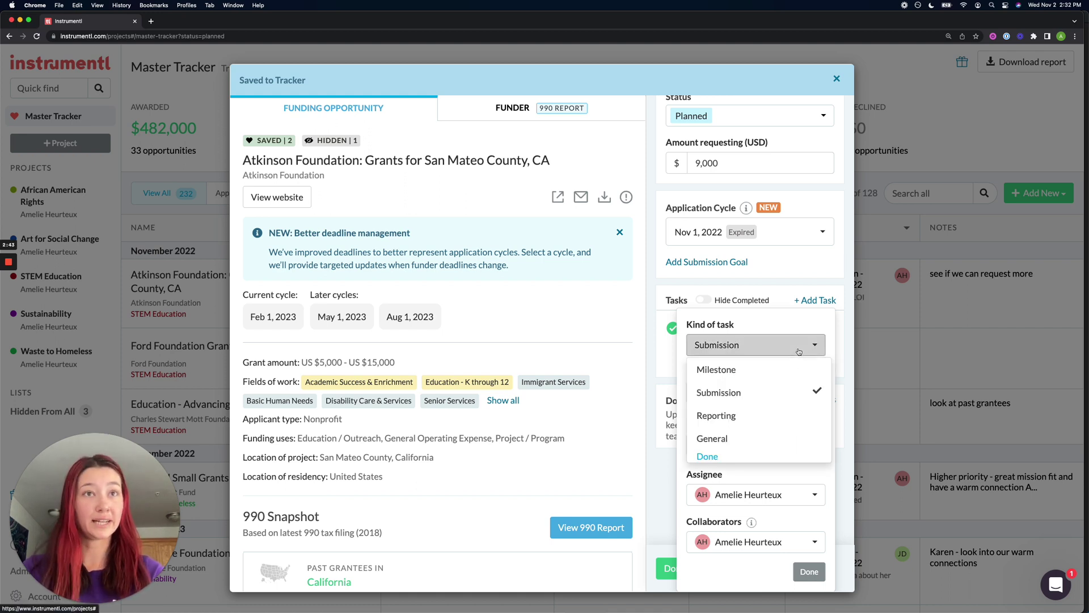
pyautogui.click(785, 416)
pyautogui.tripleClick(787, 387)
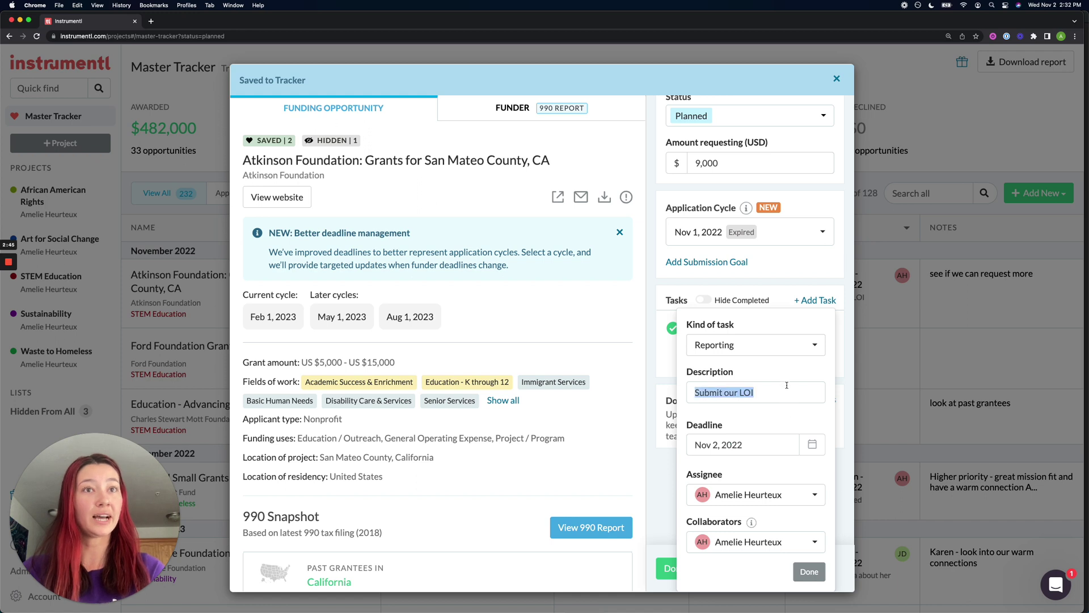
pyautogui.write('6 month repo')
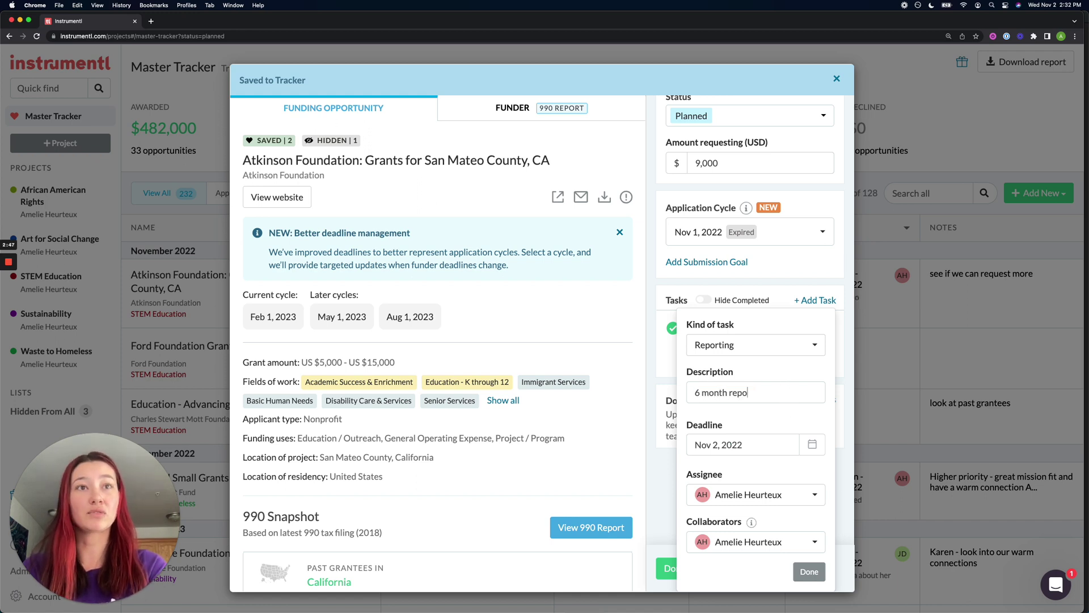
pyautogui.write('rt is due')
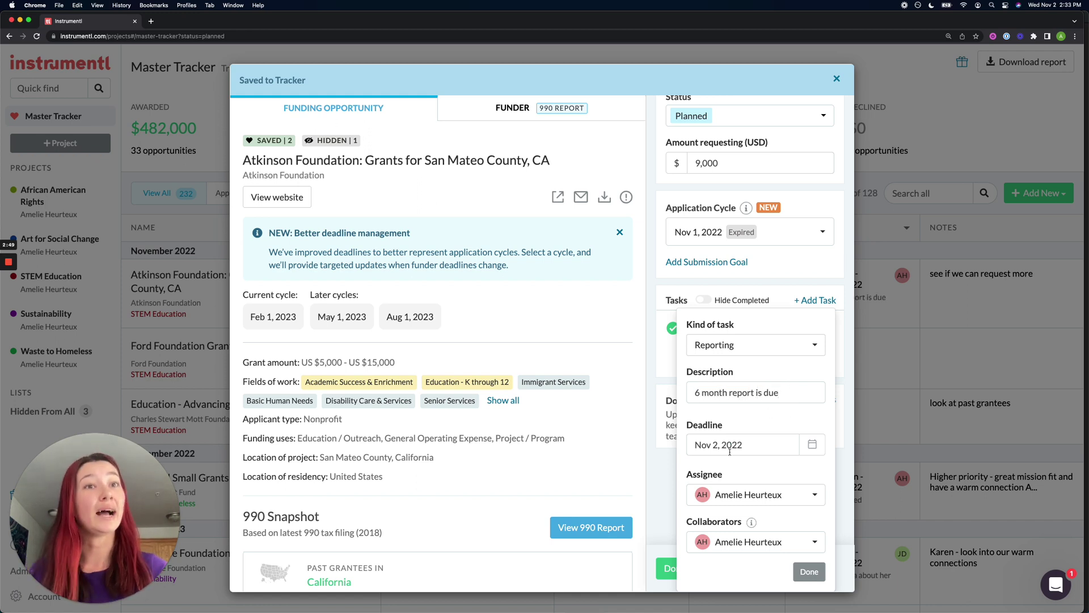
pyautogui.click(730, 449)
pyautogui.click(750, 530)
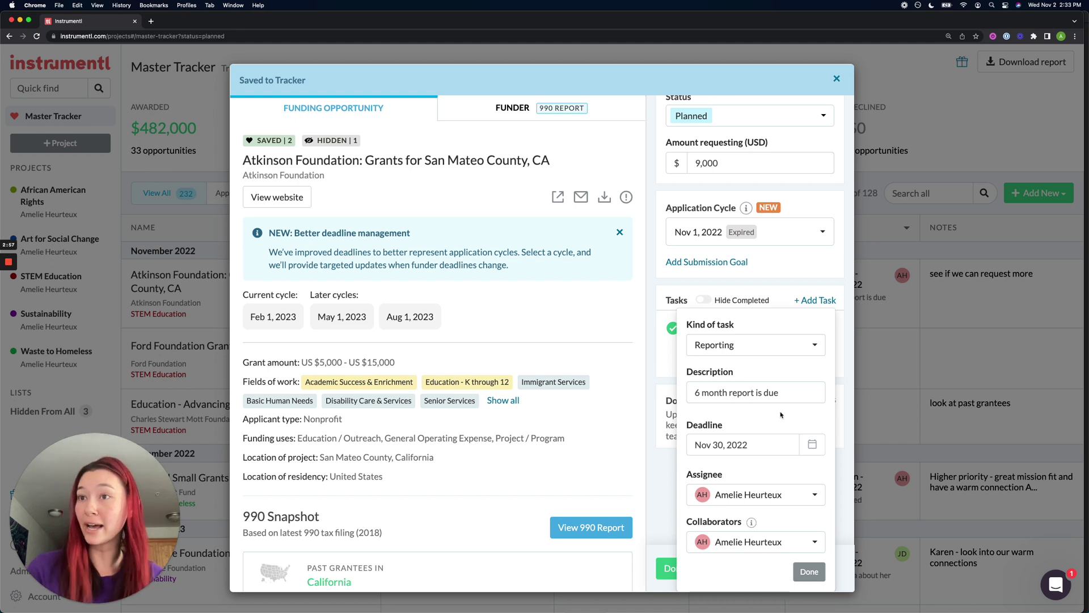
pyautogui.click(812, 566)
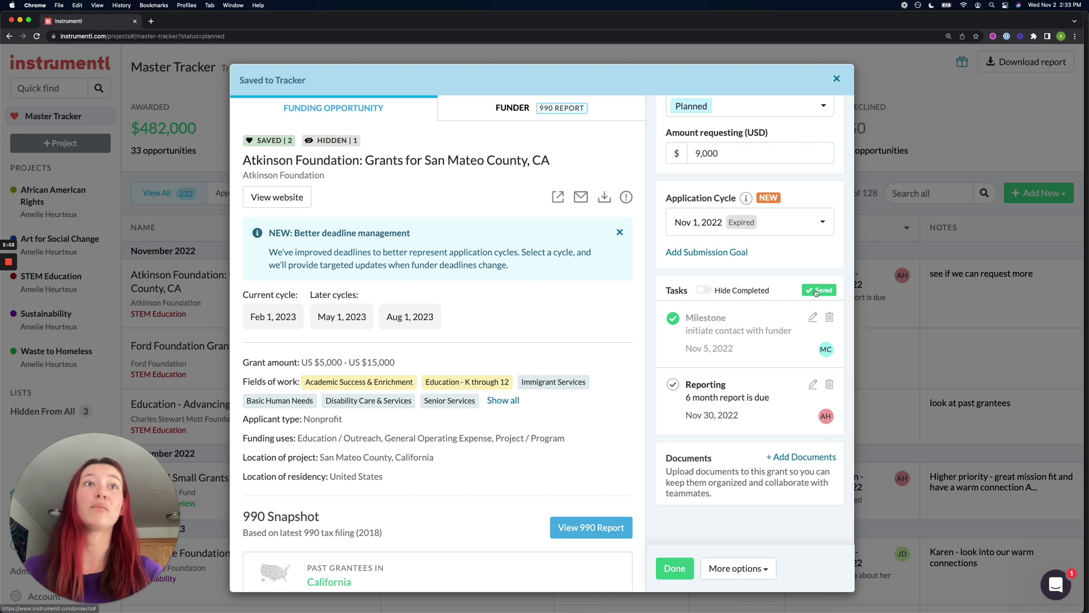
# Add and save a General task, delete it, then close the grant details.
pyautogui.click(816, 291)
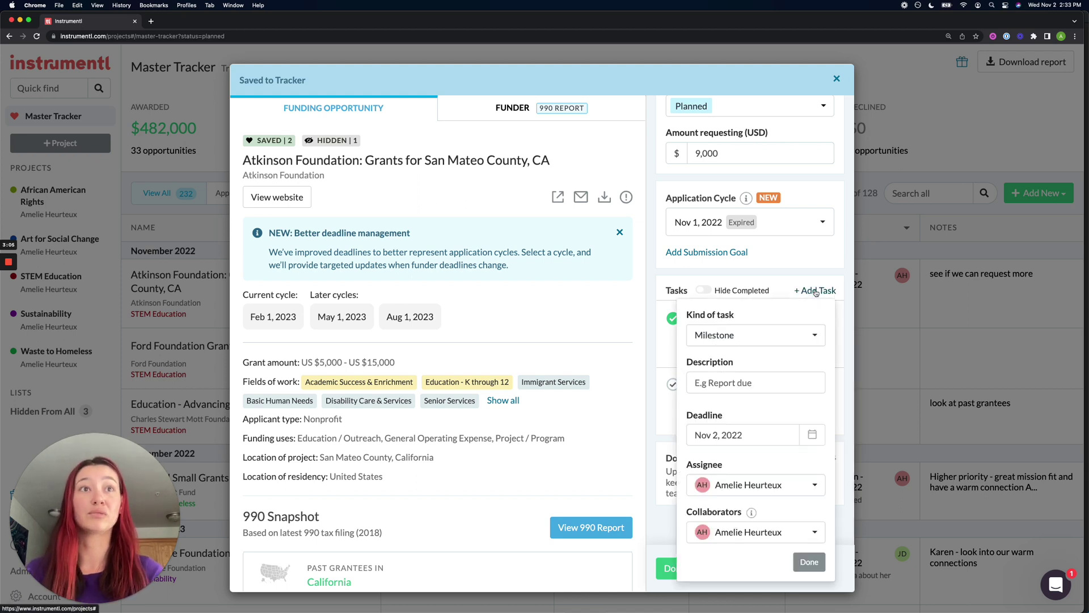
pyautogui.click(776, 338)
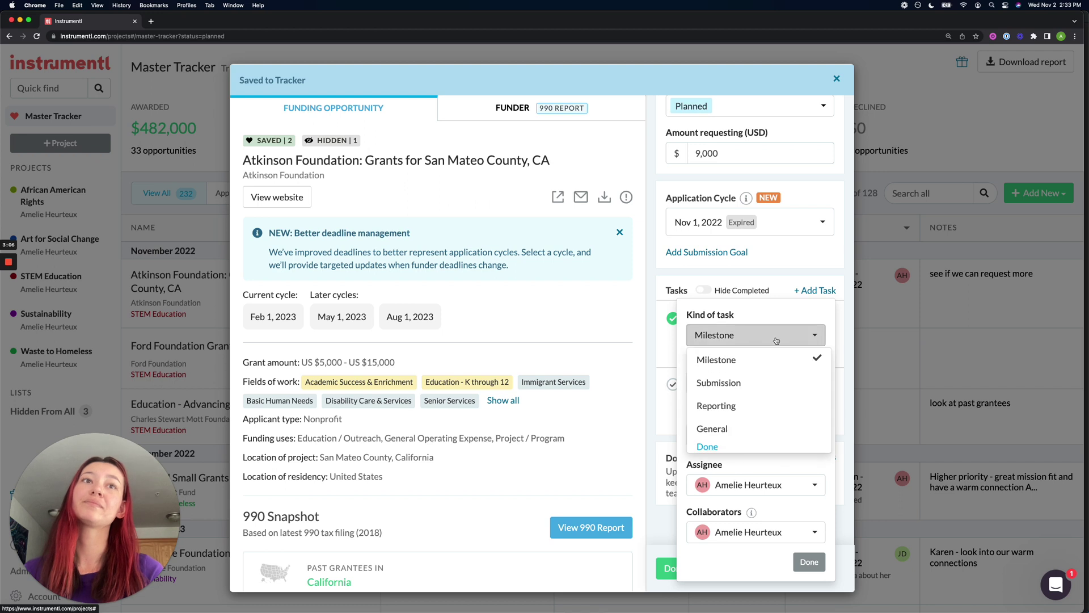
pyautogui.click(750, 430)
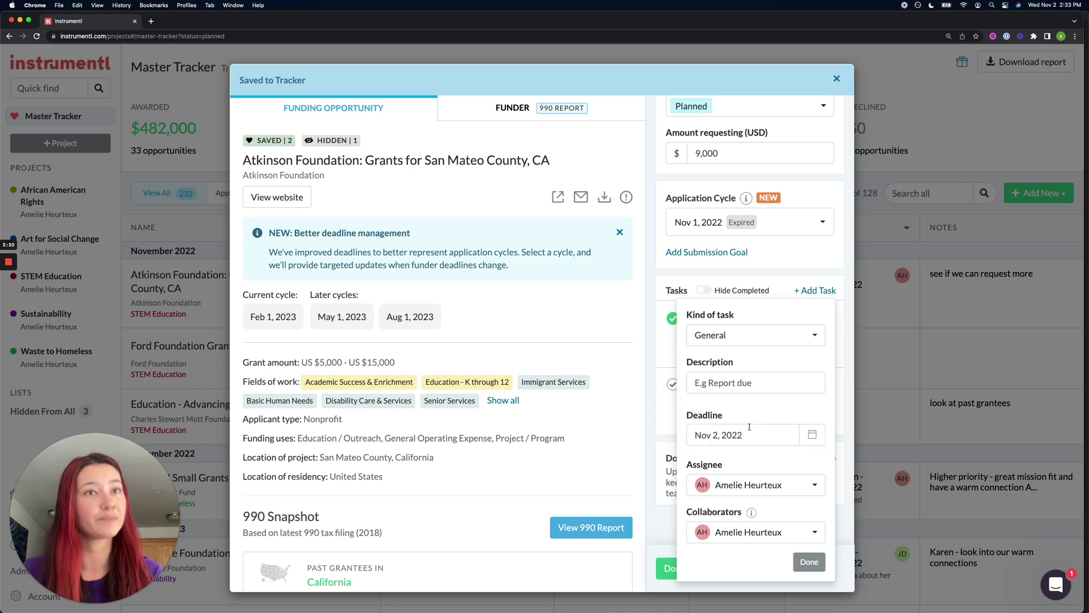
pyautogui.click(826, 266)
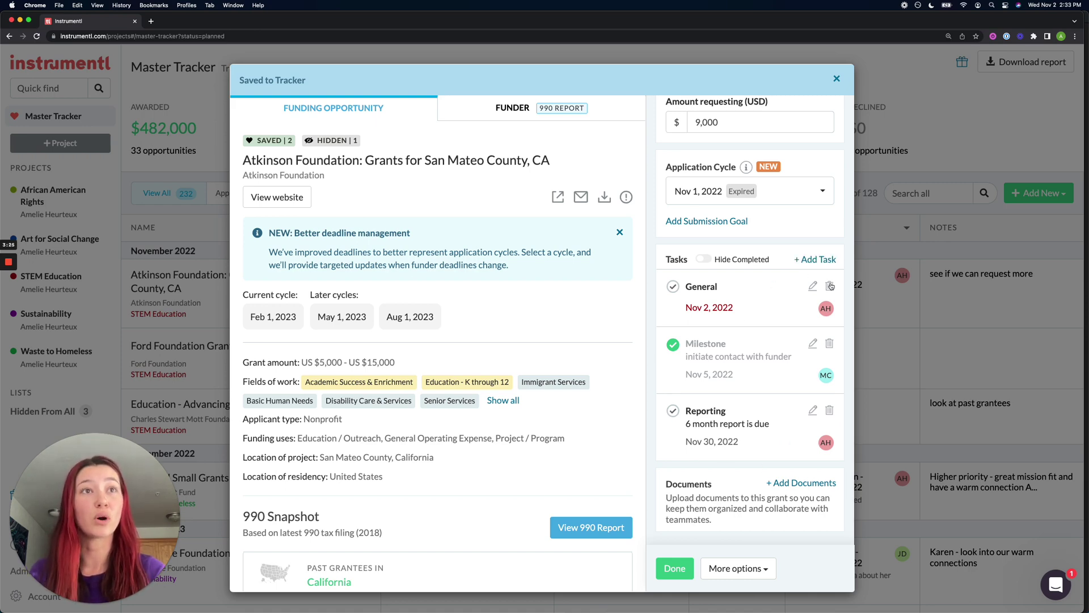
pyautogui.click(829, 286)
pyautogui.click(684, 567)
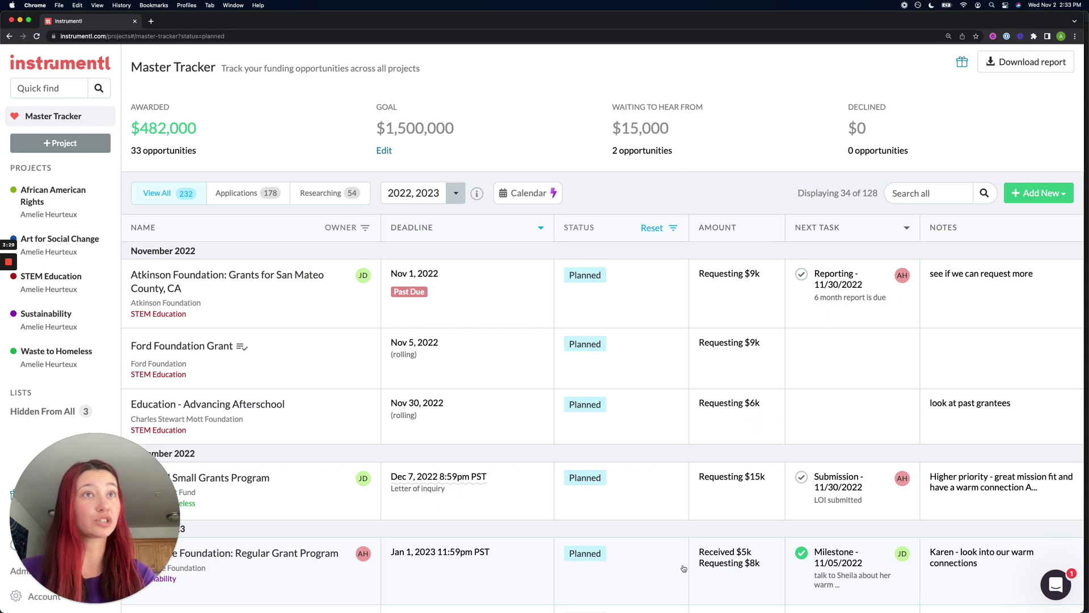
pyautogui.click(907, 229)
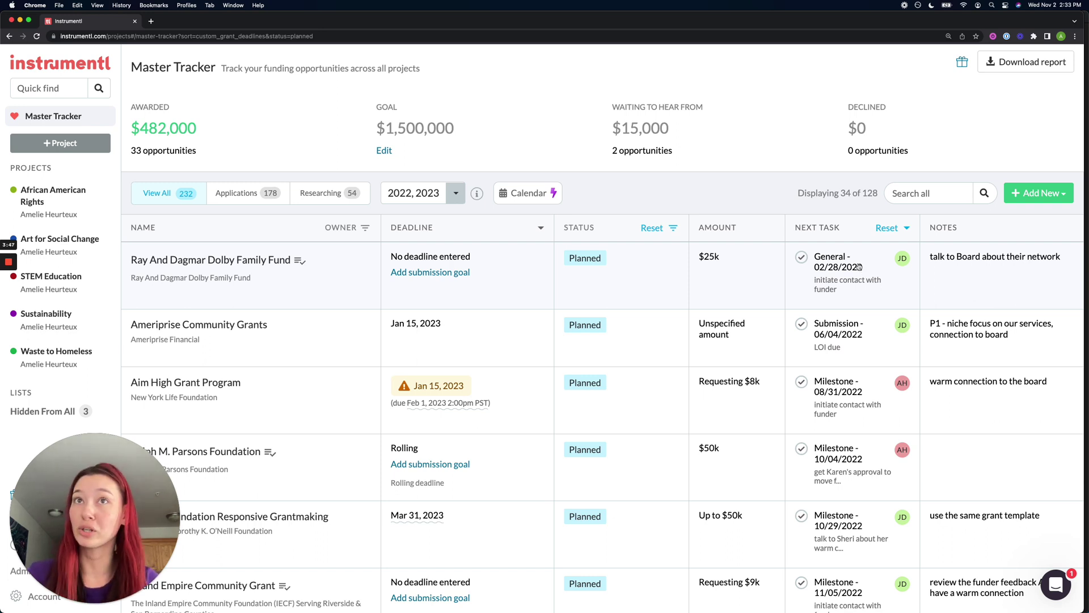
pyautogui.click(541, 229)
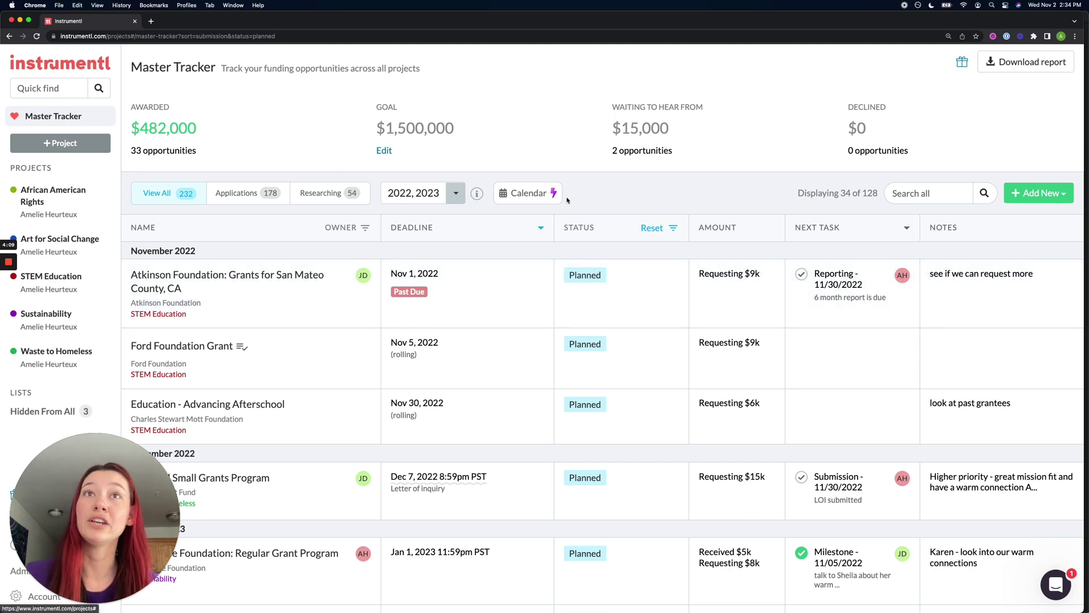
# Show the tracker as a November 2022 calendar and scroll through the month.
pyautogui.click(546, 200)
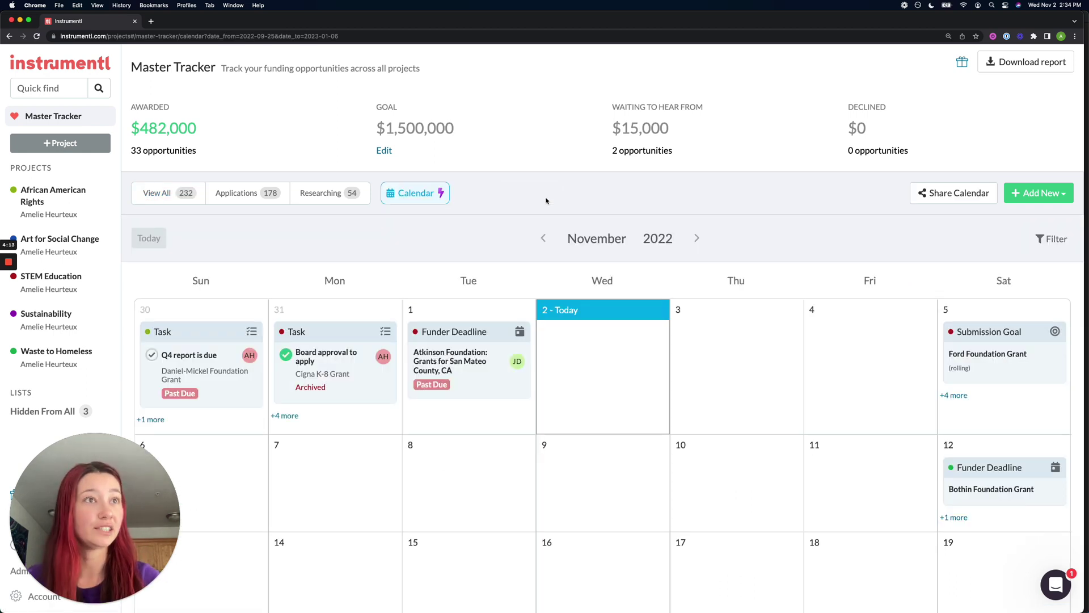
pyautogui.scroll(-3, 547, 201)
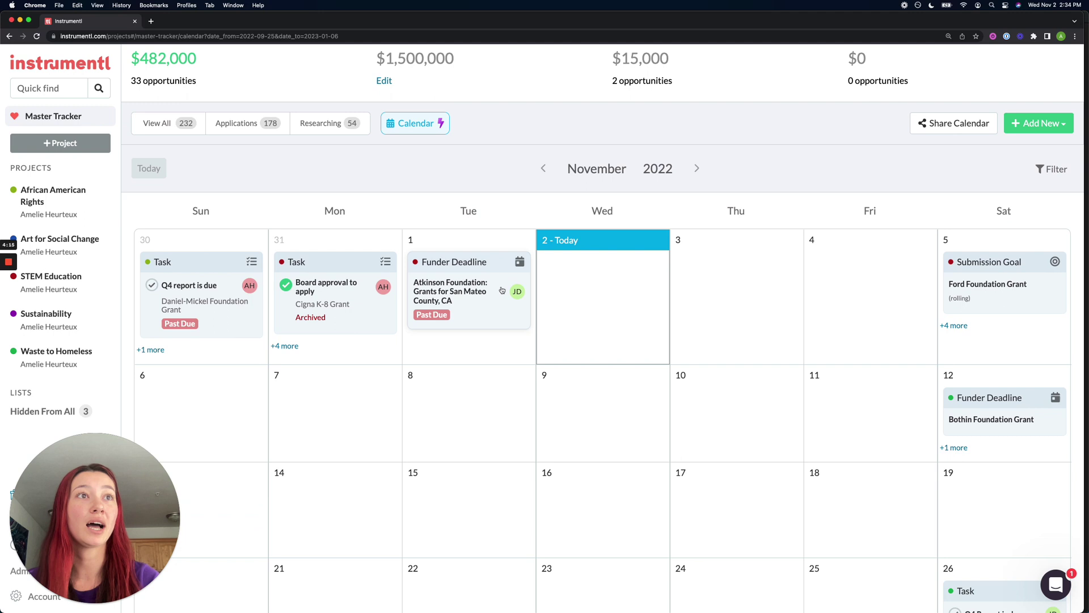
pyautogui.scroll(-3, 994, 295)
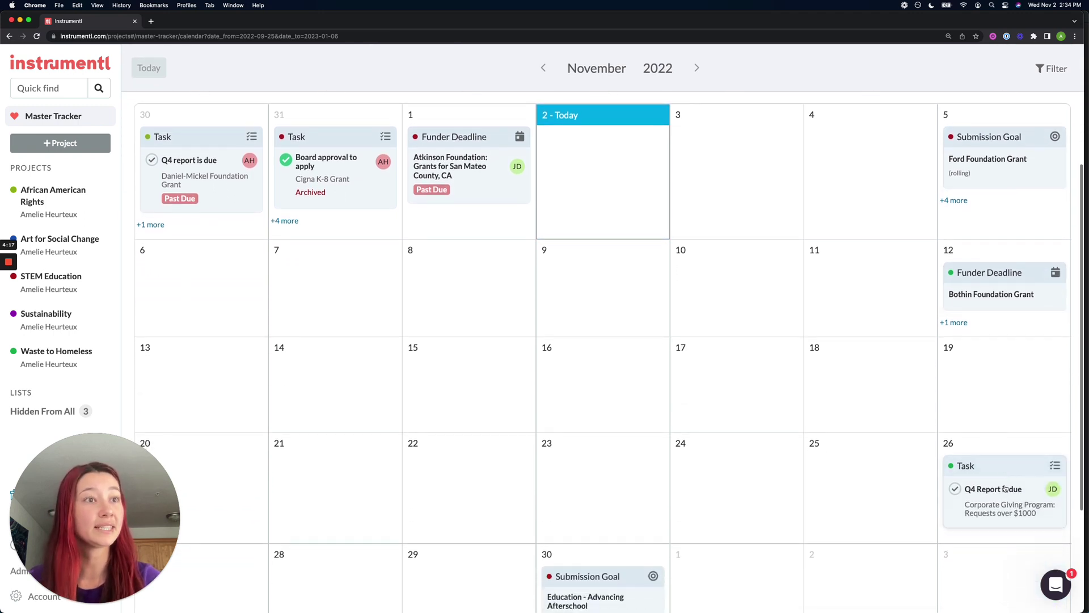
pyautogui.scroll(3, 1005, 499)
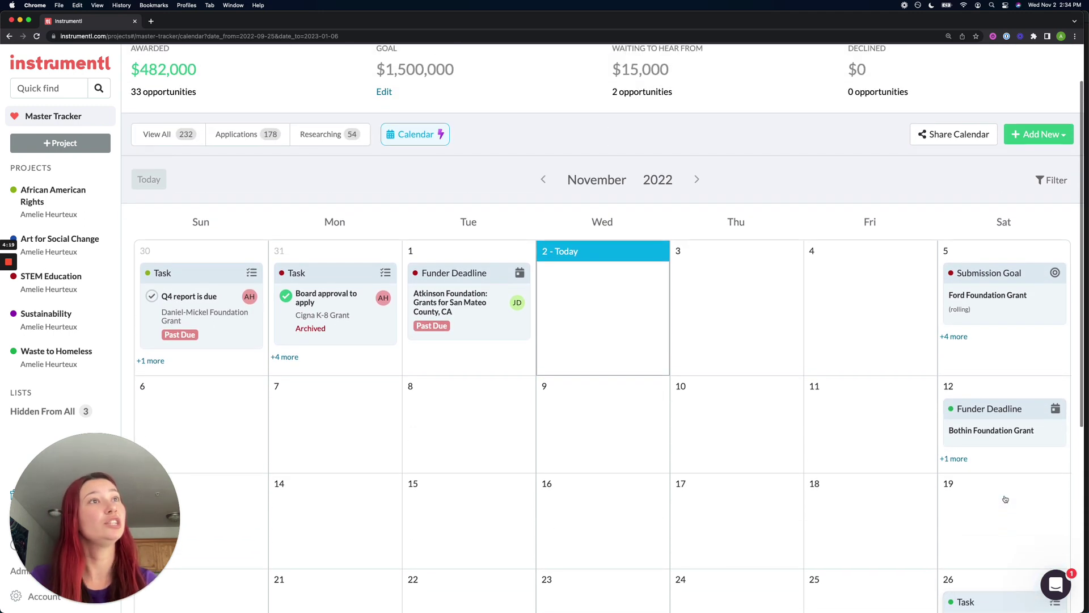
# In the calendar filter options, turn off Show Submission Deadlines.
pyautogui.click(1055, 181)
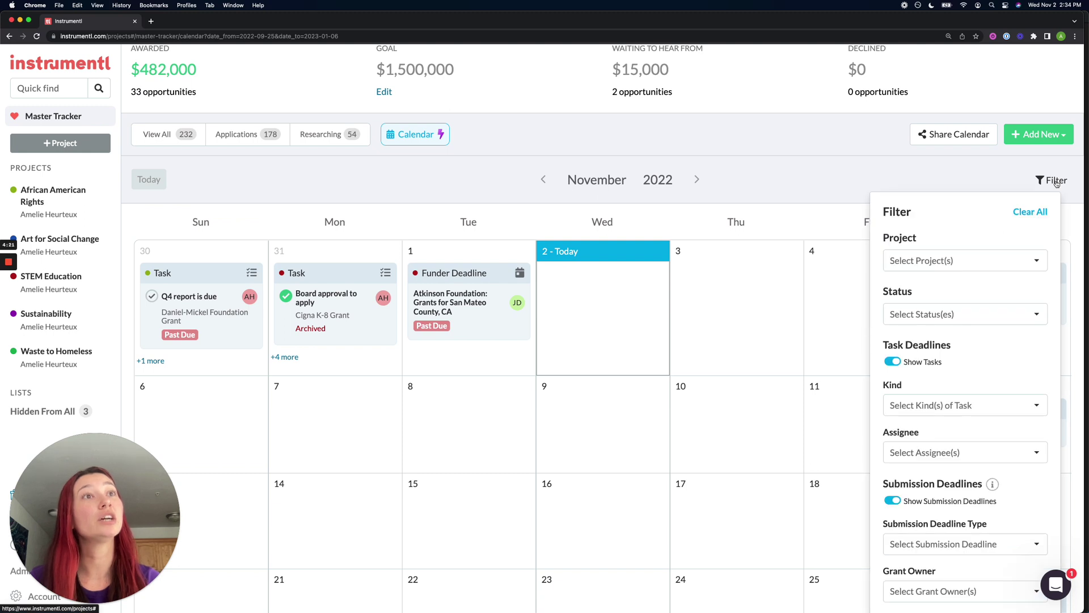
pyautogui.click(1003, 261)
pyautogui.click(1003, 260)
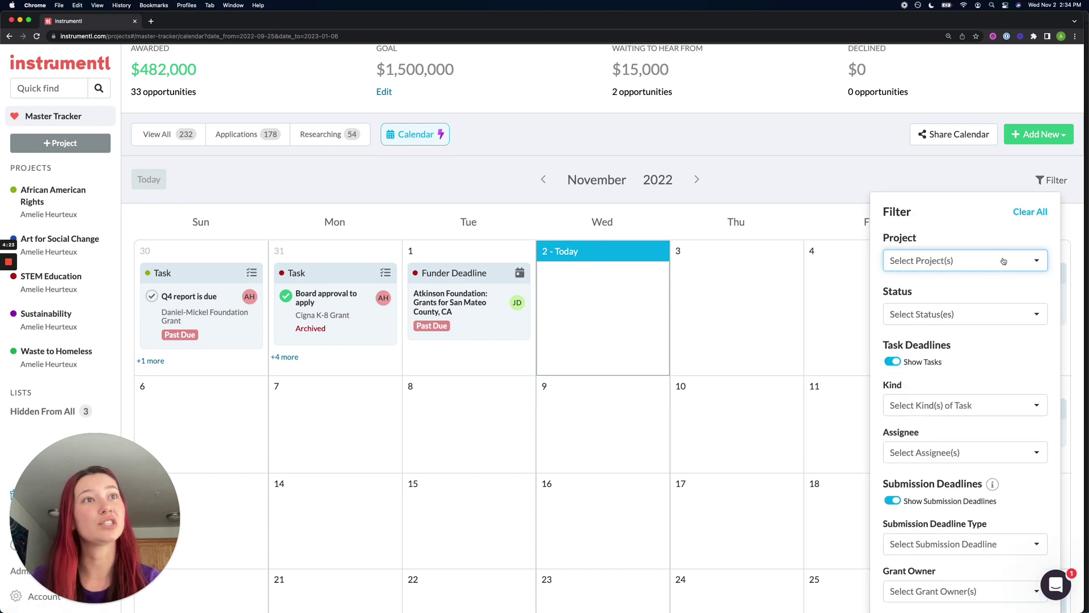
pyautogui.scroll(-1, 984, 363)
pyautogui.scroll(-1, 982, 384)
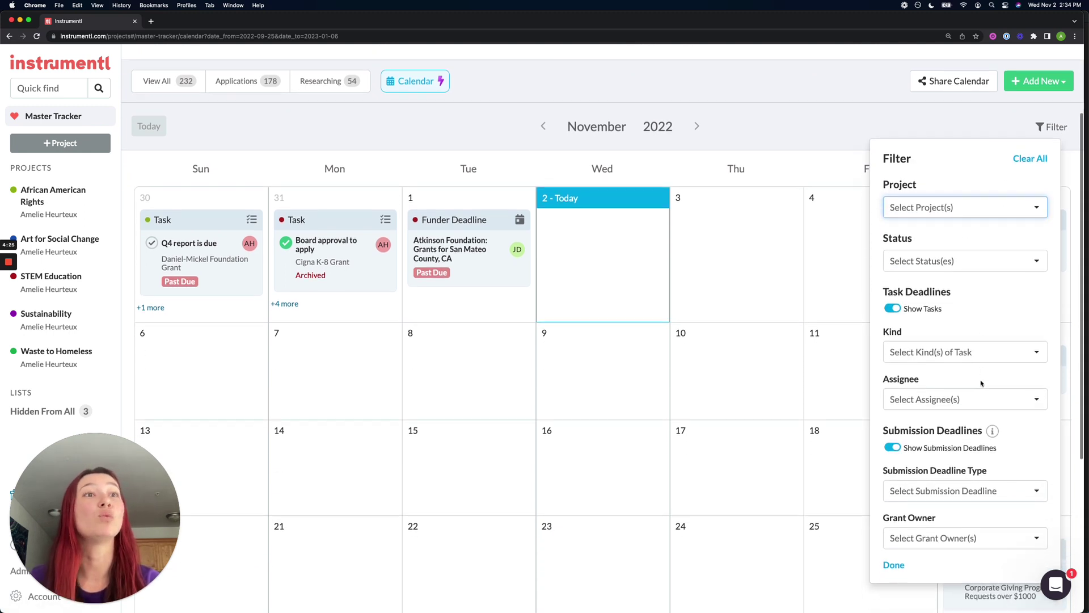
pyautogui.click(894, 448)
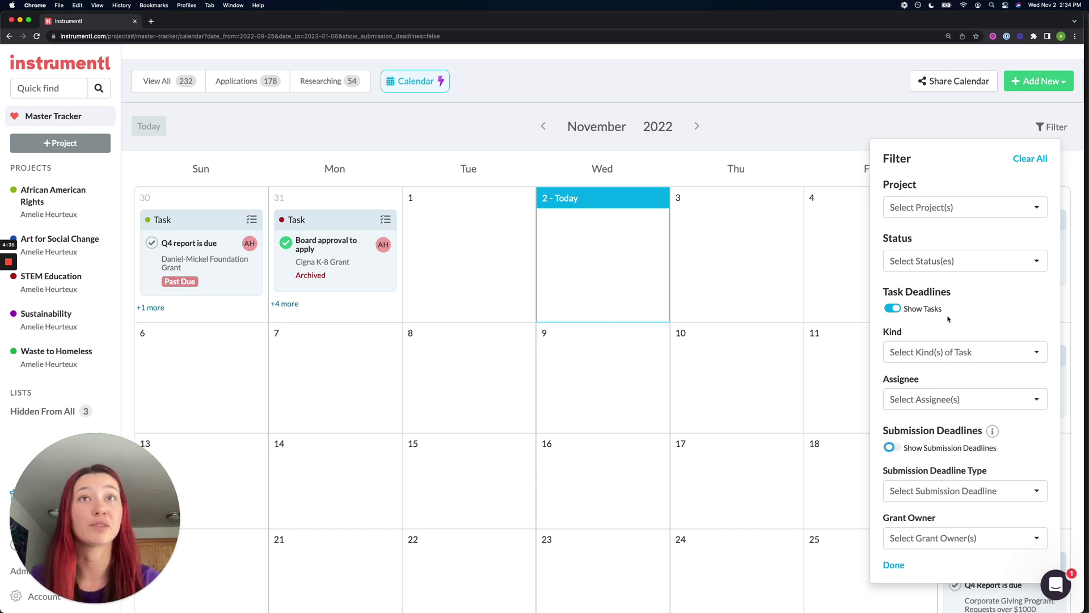
# Limit the calendar's task Kind to Reporting, apply, and return to the 'Set up Tasks!' slide.
pyautogui.click(960, 352)
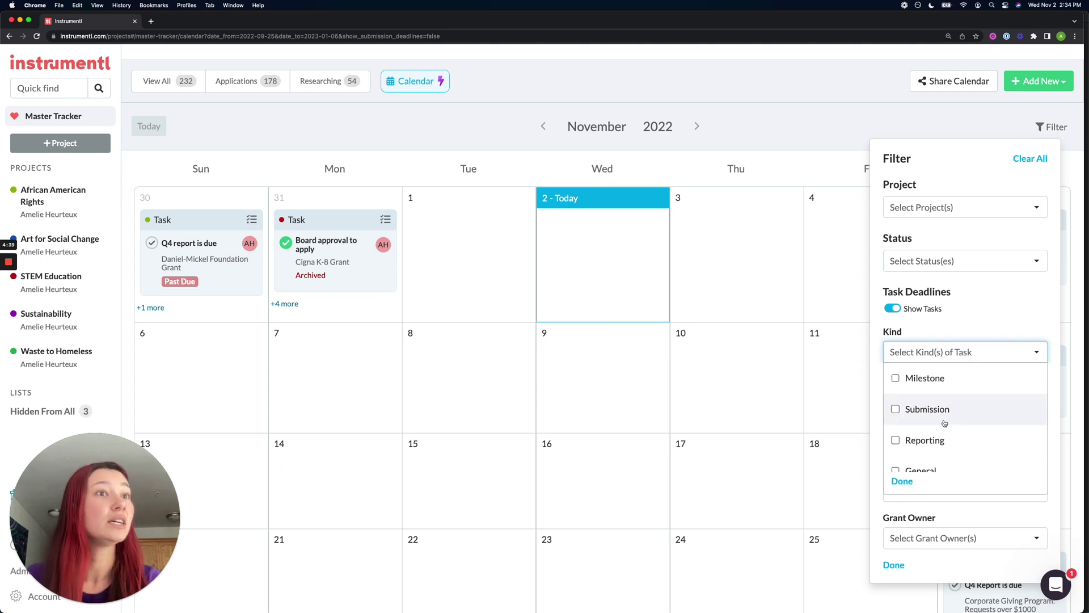
pyautogui.click(939, 440)
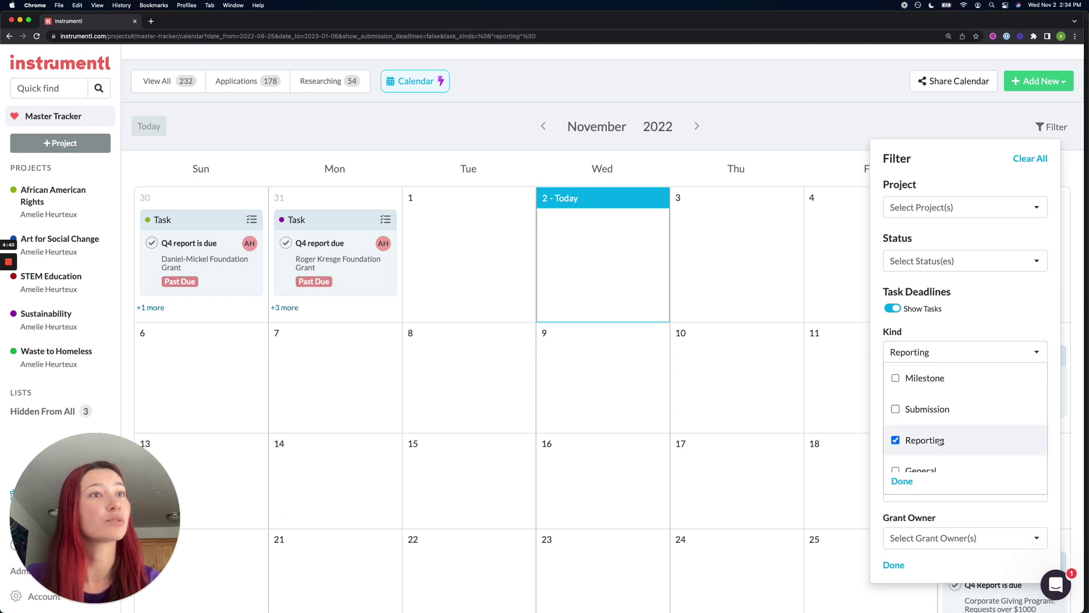
pyautogui.click(908, 482)
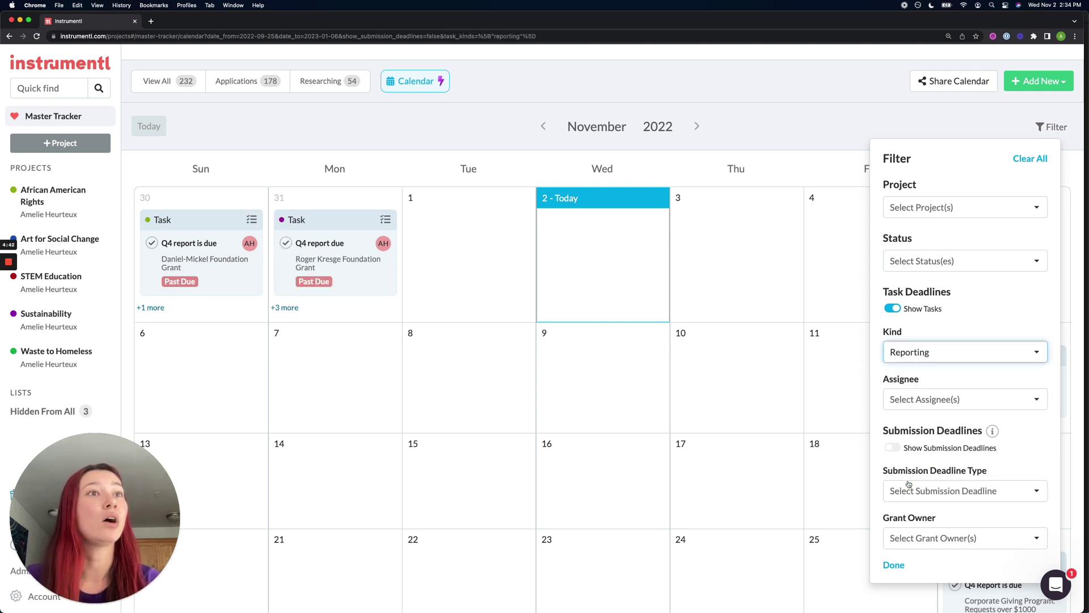
pyautogui.click(894, 565)
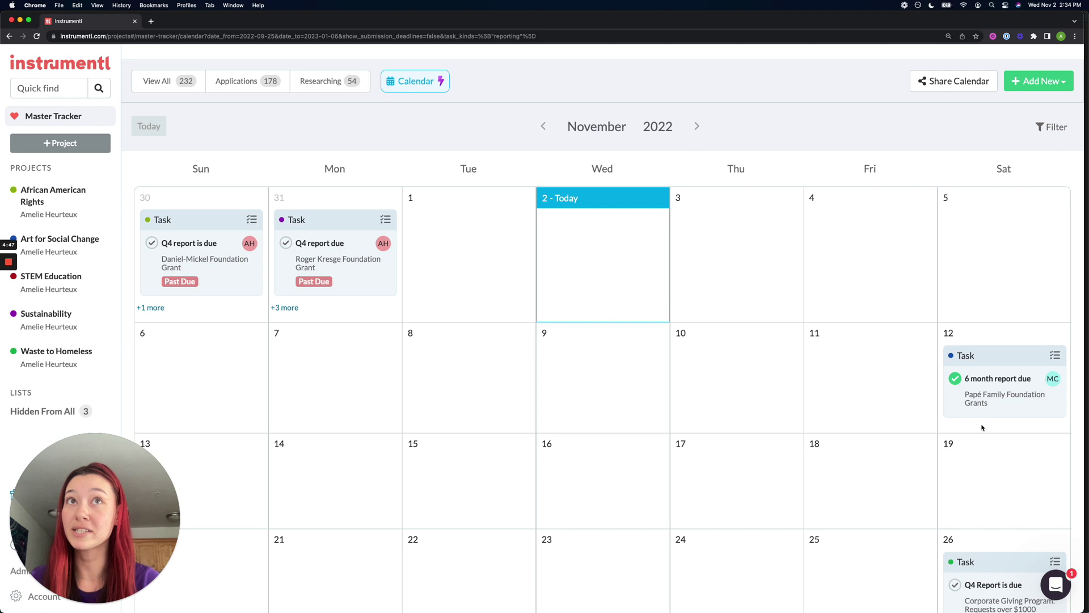
pyautogui.scroll(-5, 972, 443)
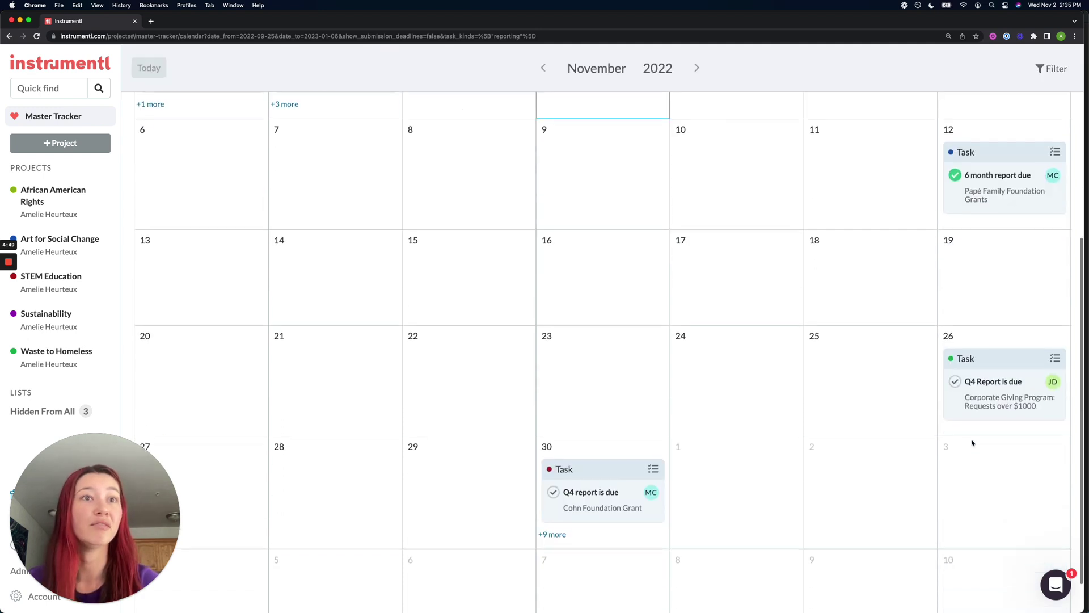
pyautogui.scroll(3, 972, 443)
pyautogui.scroll(4, 972, 442)
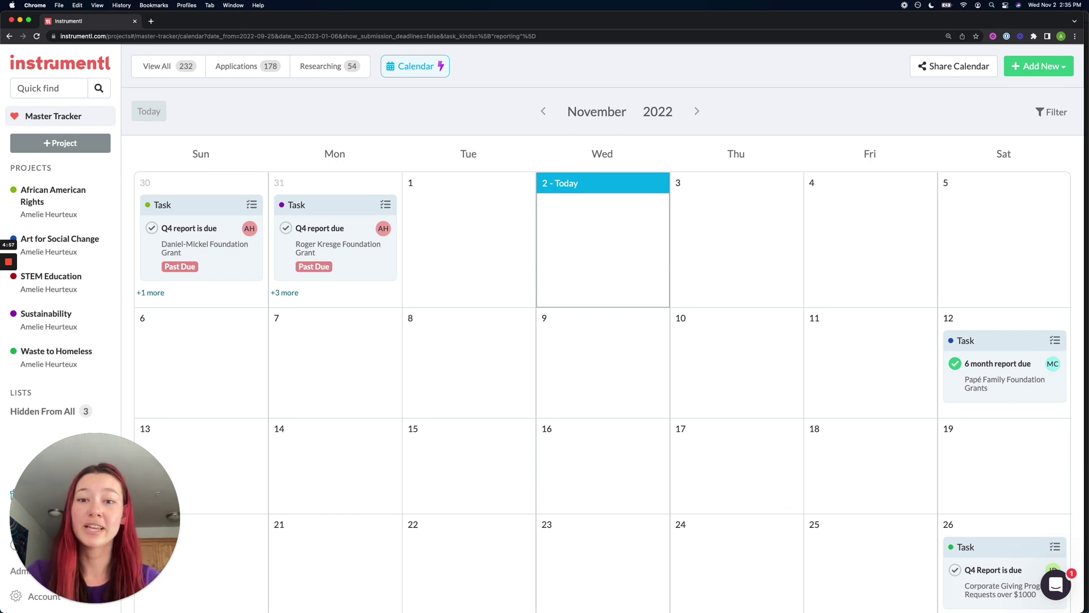
pyautogui.press('super+Tab')
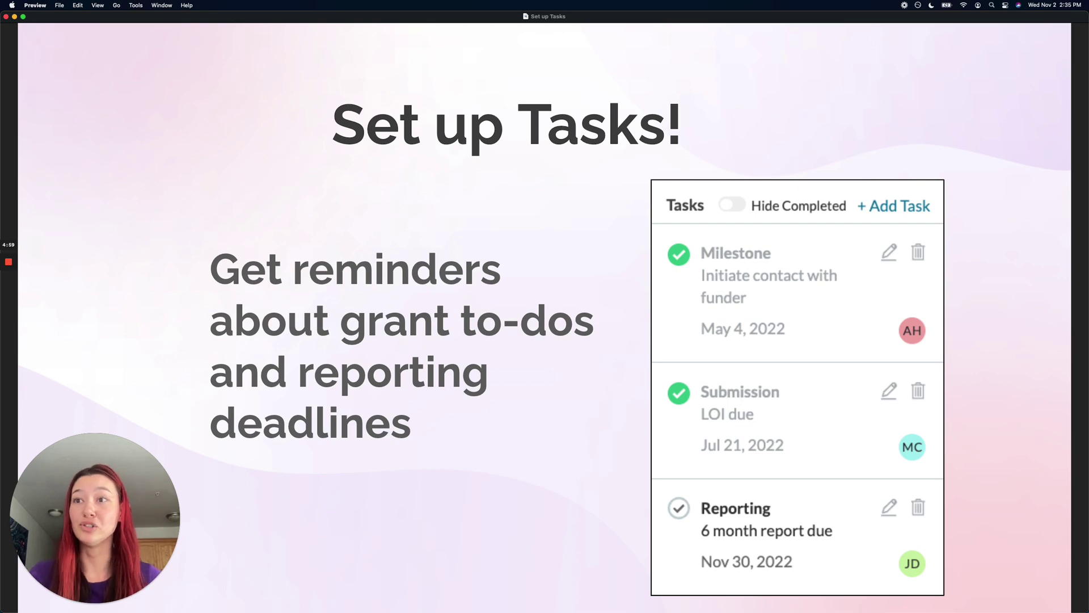